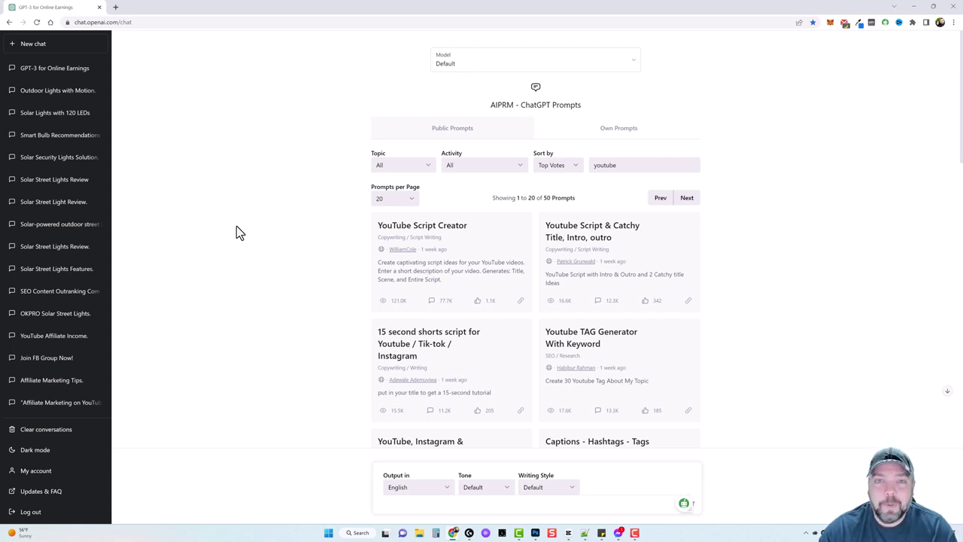
# Look through the AIPRM public prompts for YouTube, such as script creators, tag generators and title writers
pyautogui.doubleClick(493, 104)
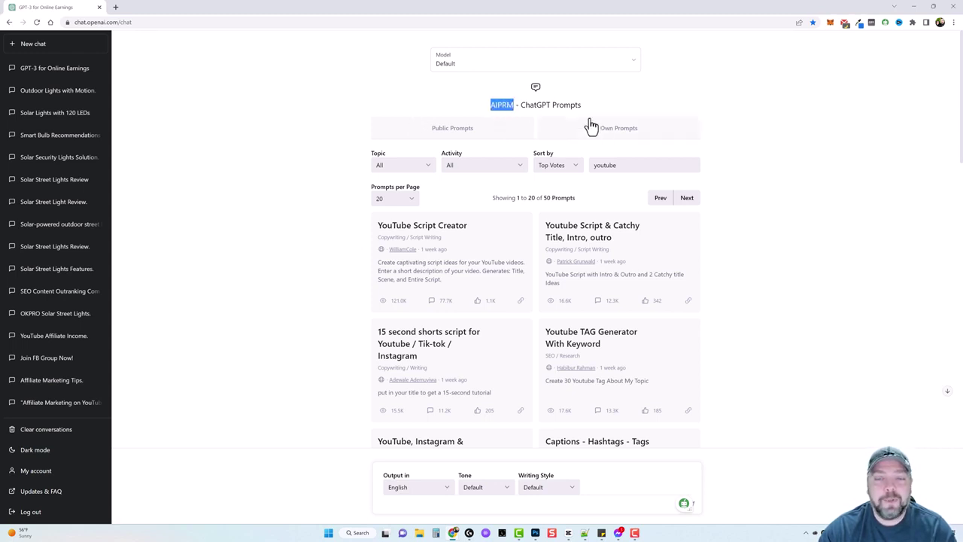
pyautogui.scroll(-2, 496, 233)
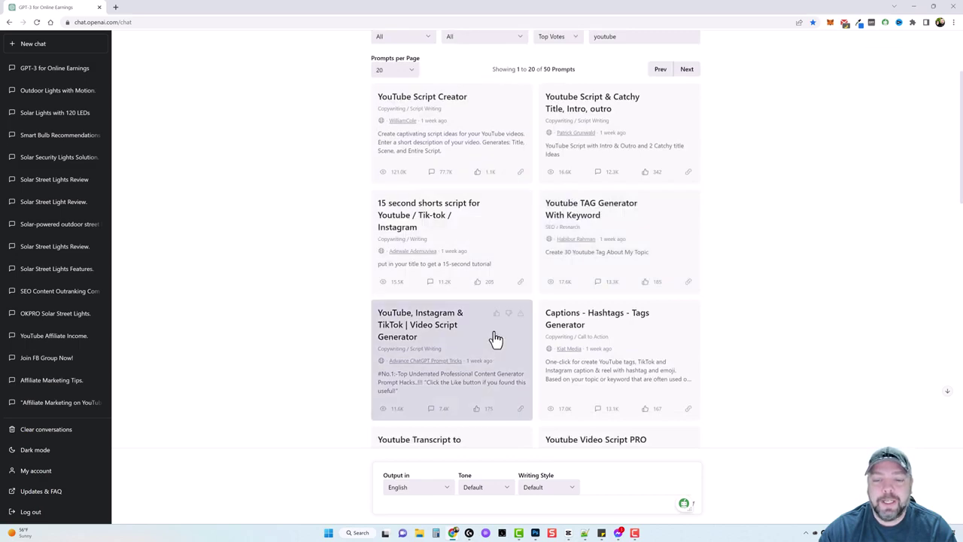
pyautogui.scroll(-7, 555, 369)
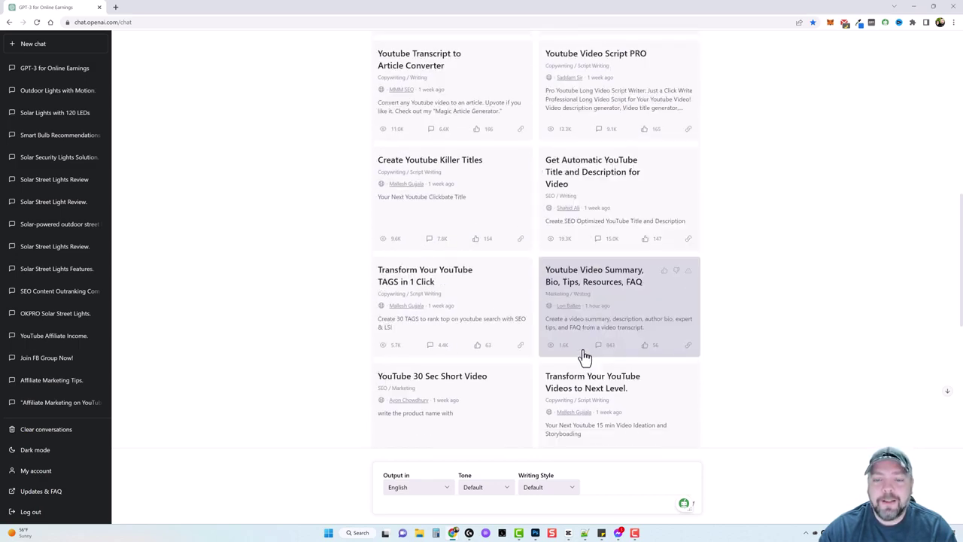
pyautogui.scroll(-10, 422, 322)
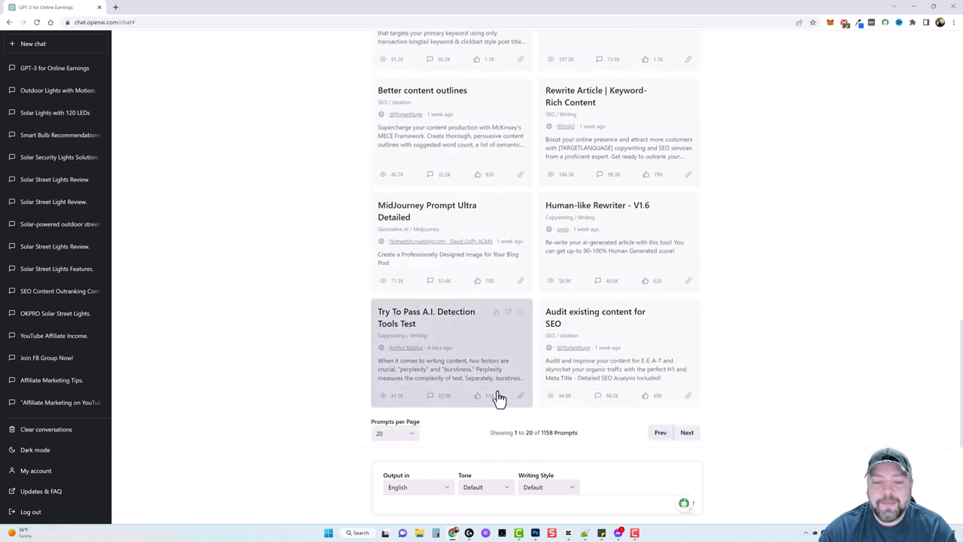
pyautogui.scroll(15, 335, 303)
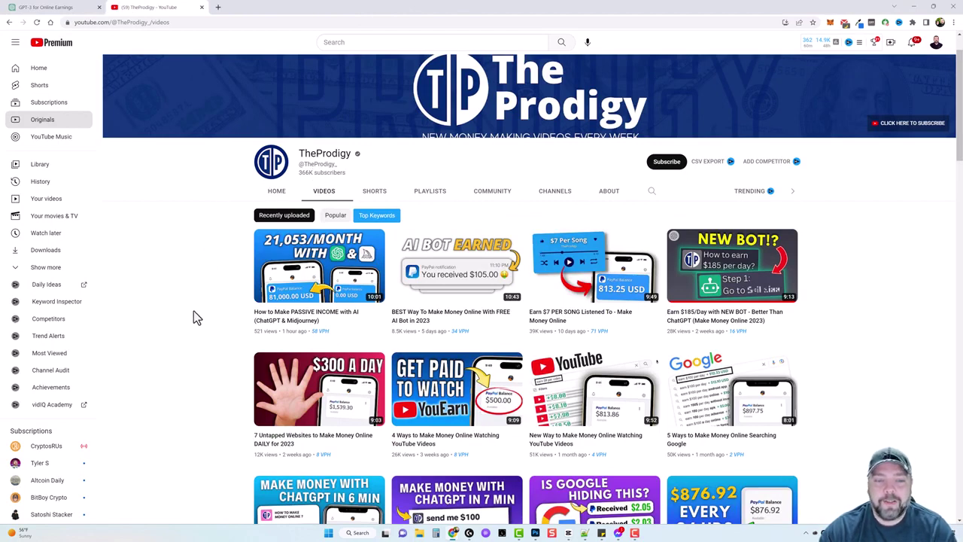
# Browse TheProdigy channel's uploaded videos, examining their titles, thumbnails and view counts
pyautogui.scroll(-2, 193, 311)
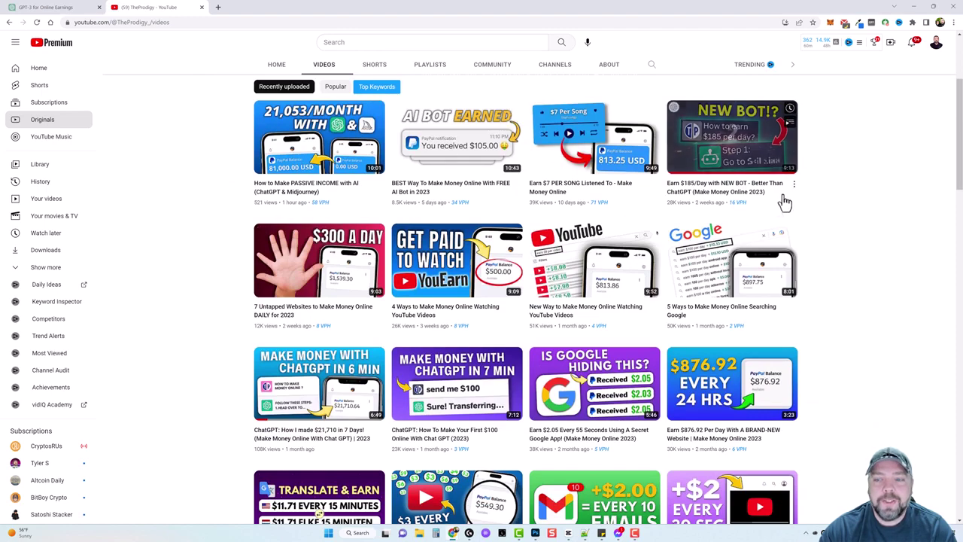
pyautogui.scroll(-2, 822, 295)
pyautogui.scroll(3, 832, 308)
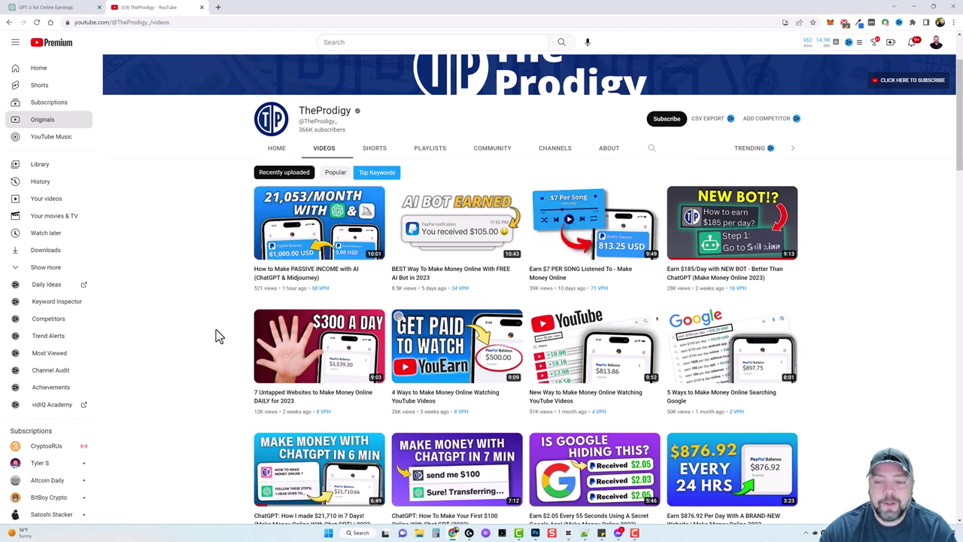
pyautogui.scroll(-3, 218, 335)
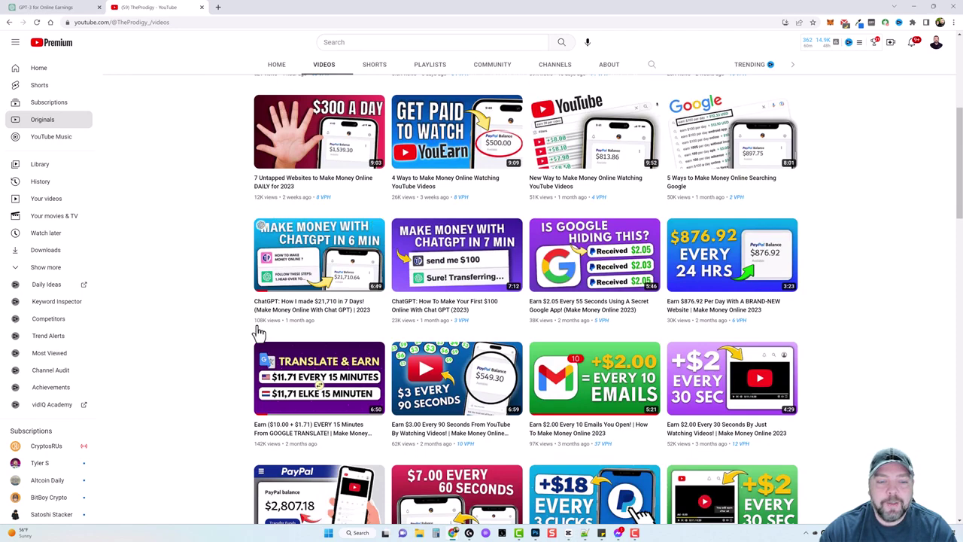
pyautogui.scroll(-2, 256, 331)
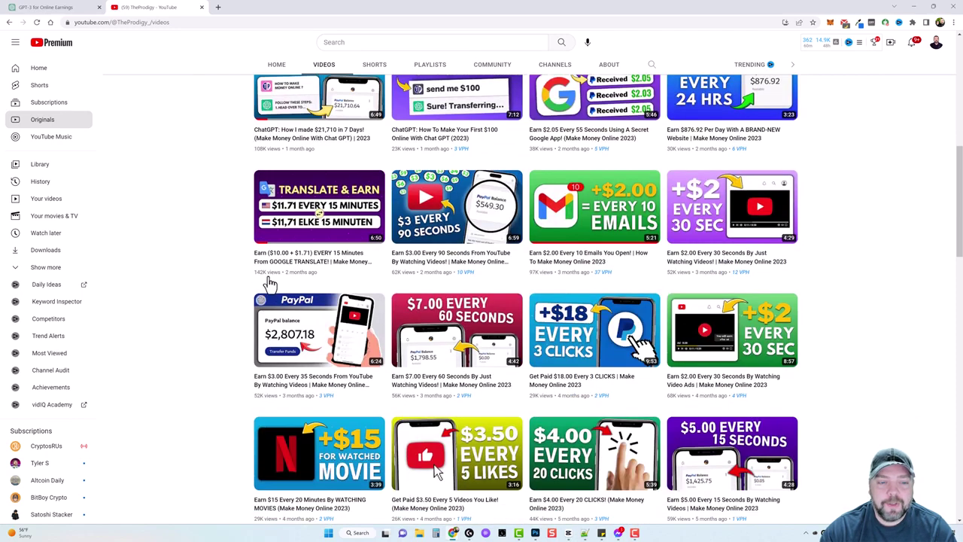
pyautogui.scroll(-2, 436, 387)
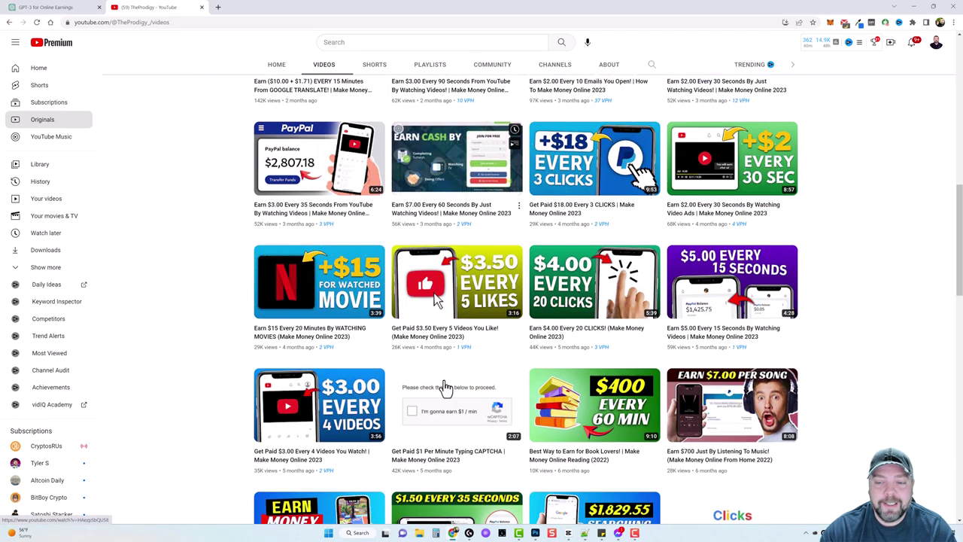
pyautogui.scroll(-2, 434, 387)
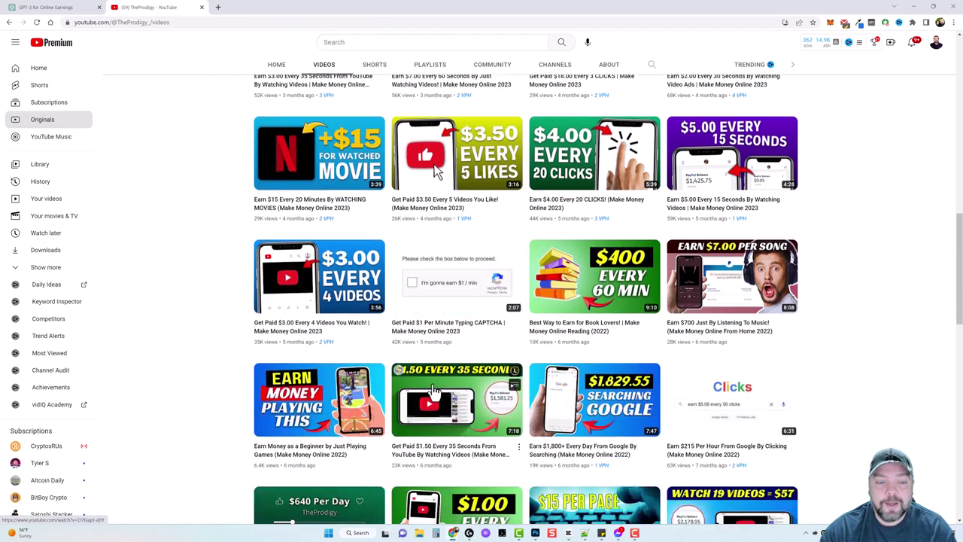
pyautogui.scroll(10, 434, 386)
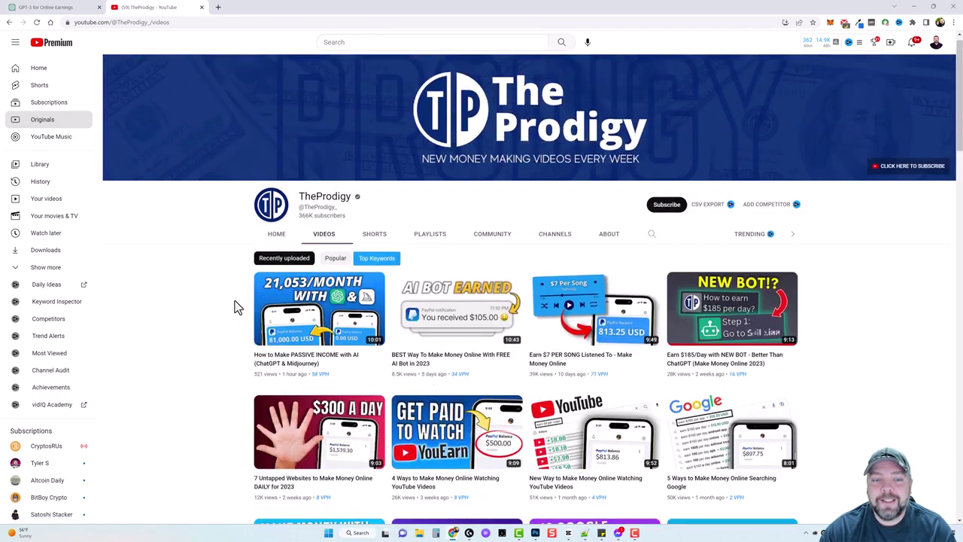
pyautogui.scroll(-1, 198, 317)
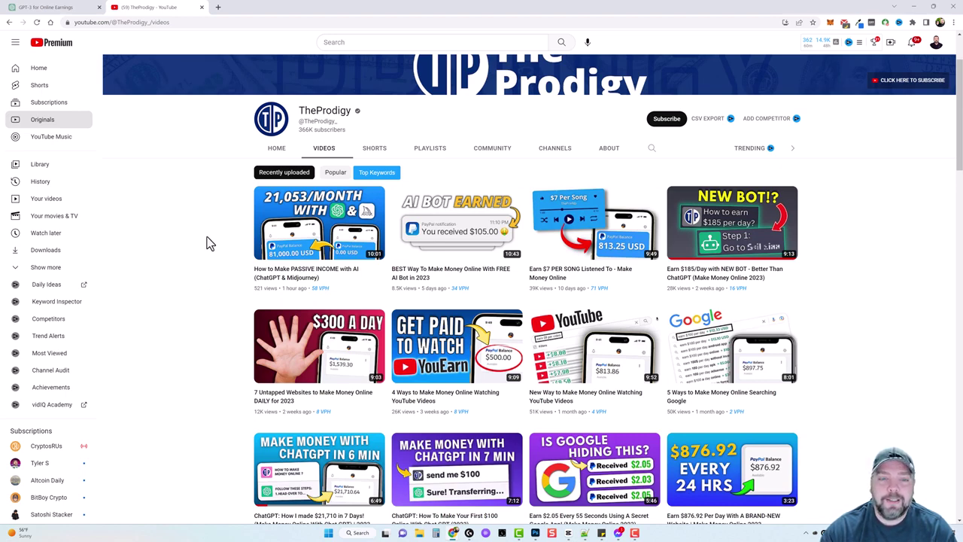
# Open the channel's video "How to Make PASSIVE INCOME with AI (ChatGPT & Midjourney)" and pause it after watching the intro
pyautogui.moveTo(320, 237)
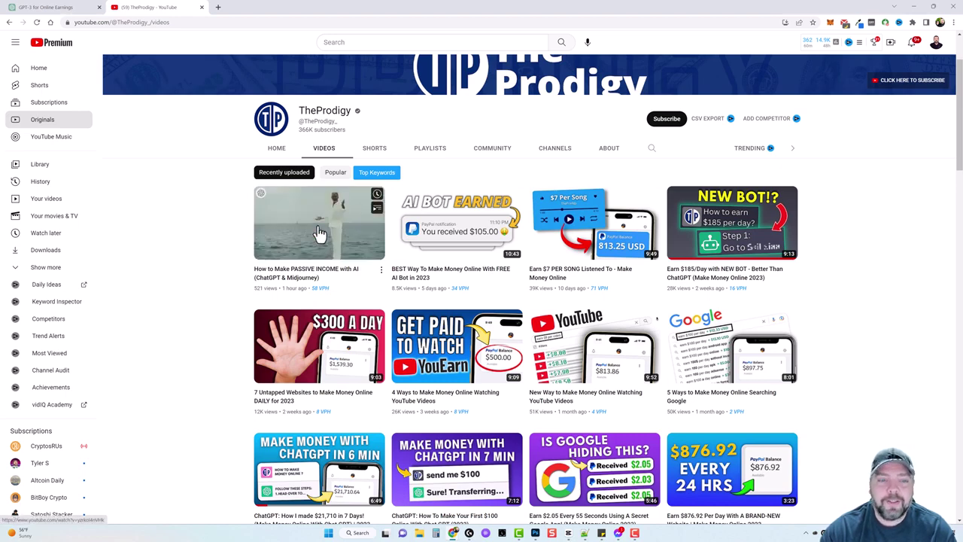
pyautogui.click(318, 230)
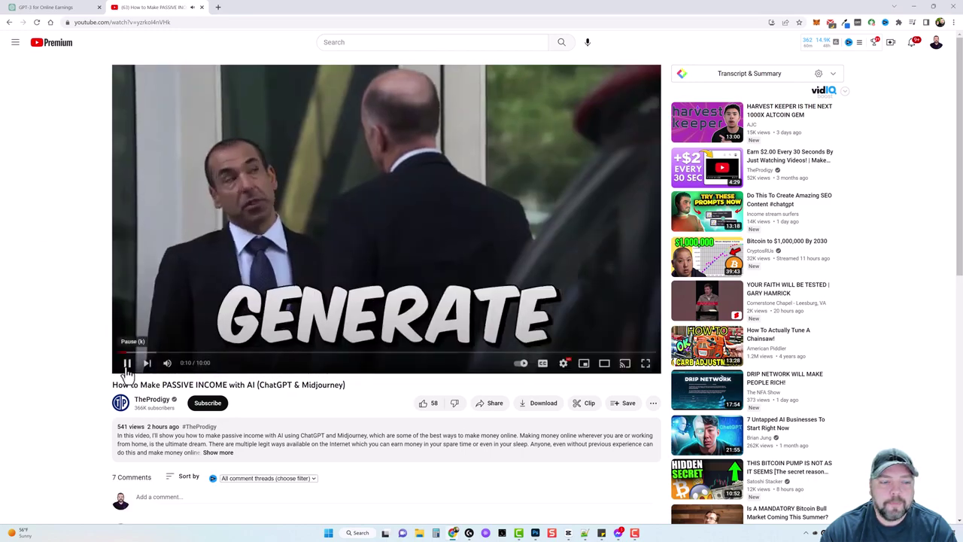
pyautogui.click(127, 365)
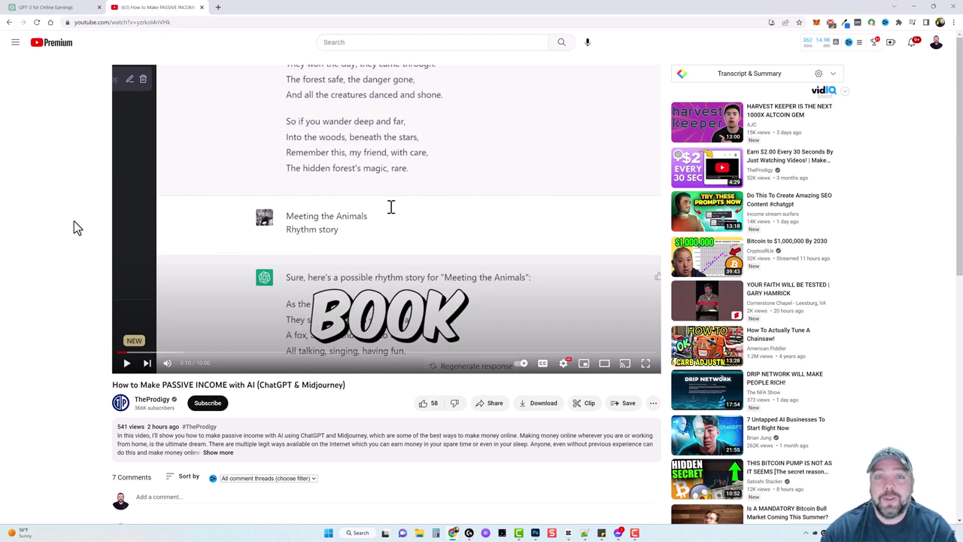
pyautogui.click(57, 9)
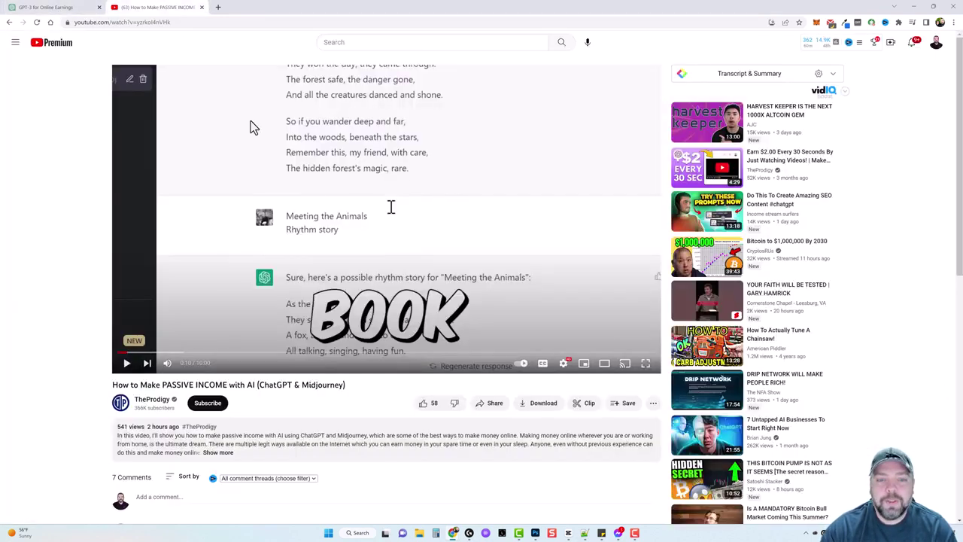
pyautogui.click(172, 9)
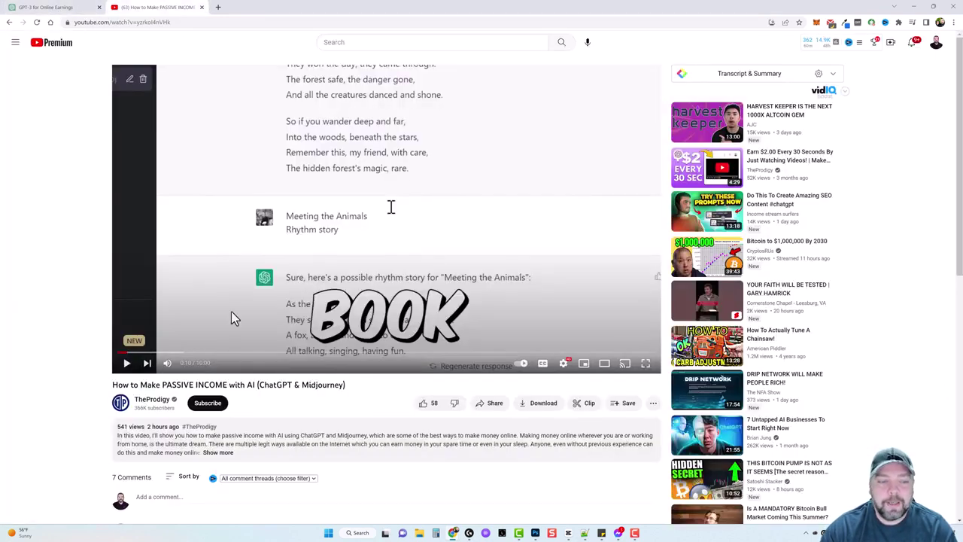
# Return to TheProdigy's video list, open "New Way to Make Money Online Watching YouTube Videos" and pause playback
pyautogui.click(149, 400)
pyautogui.click(324, 245)
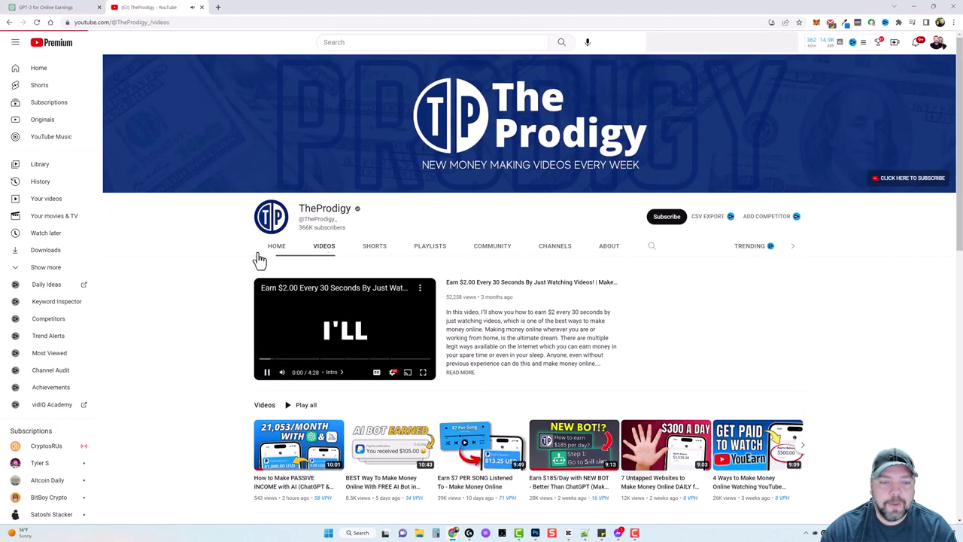
pyautogui.scroll(-3, 192, 331)
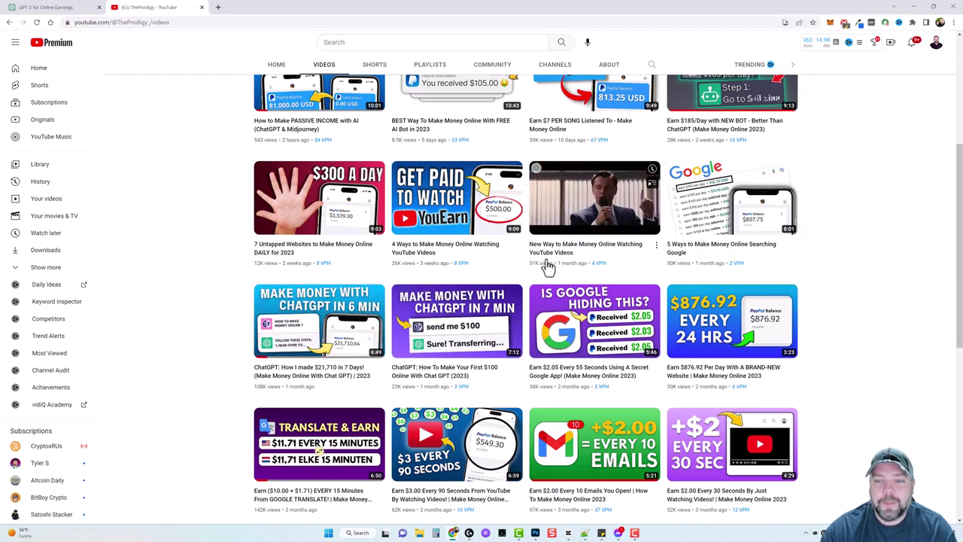
pyautogui.click(590, 216)
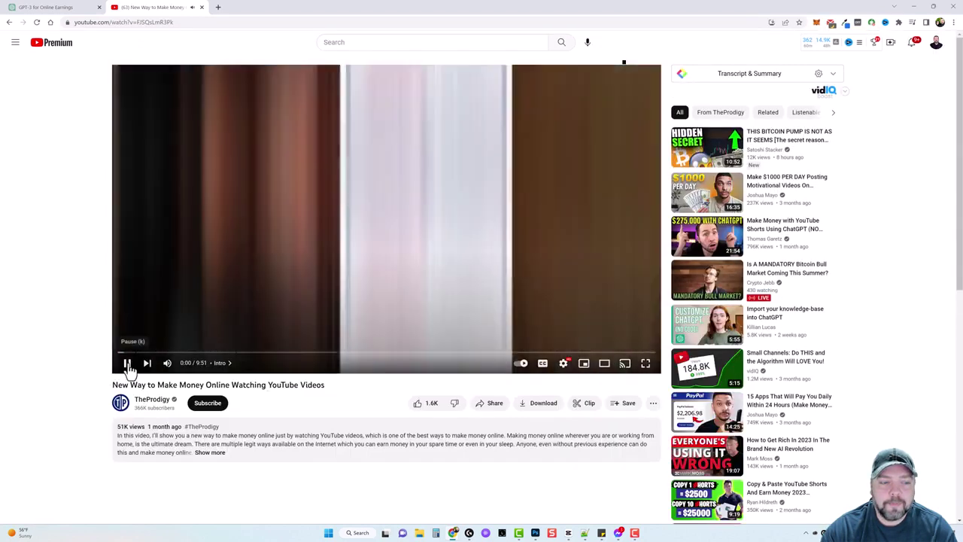
pyautogui.click(128, 363)
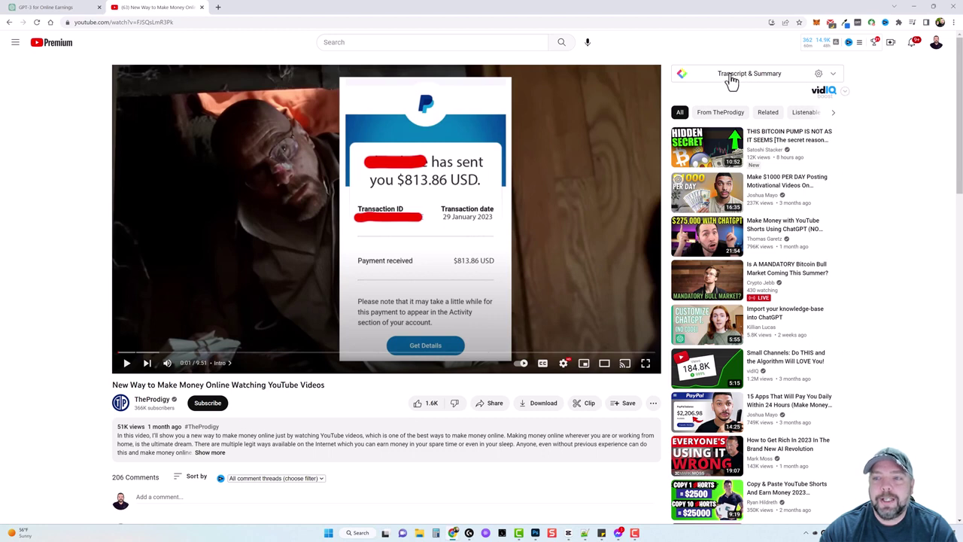
# Check for the YouTube Summary with ChatGPT extension, and copy the video's transcript as plain text
pyautogui.click(898, 23)
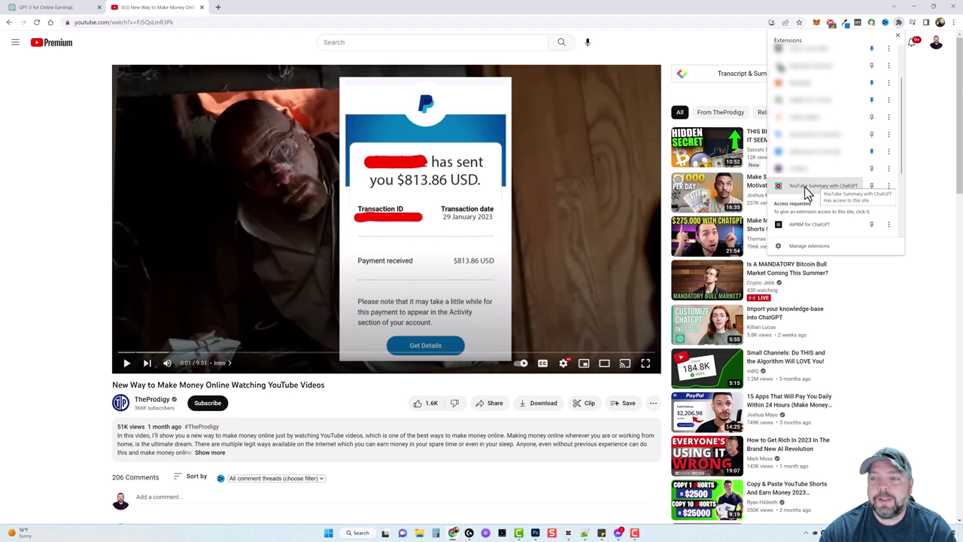
pyautogui.click(933, 146)
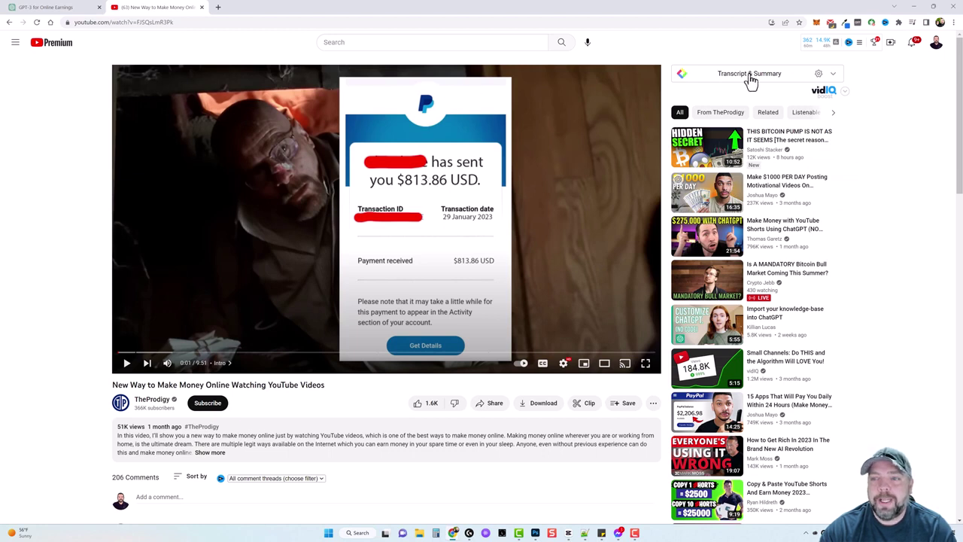
pyautogui.click(833, 76)
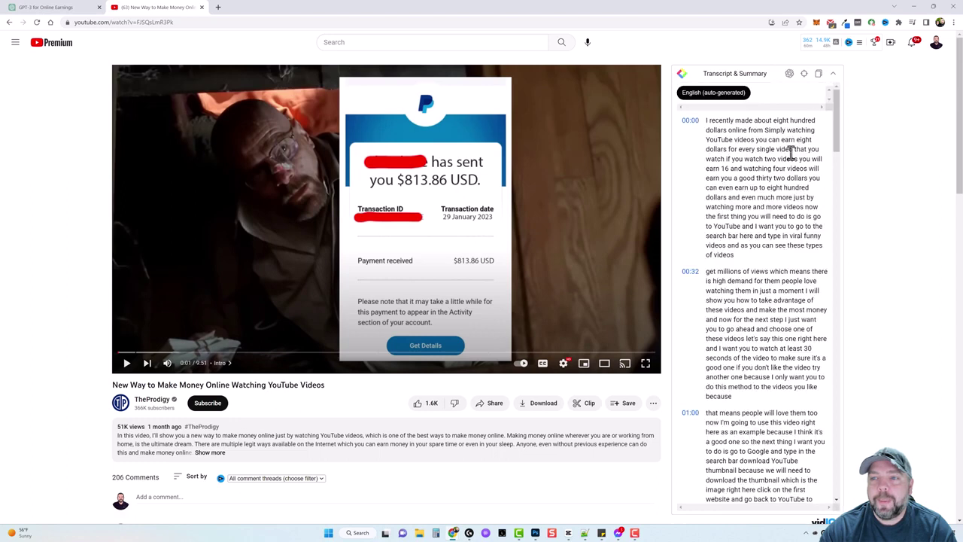
pyautogui.click(820, 74)
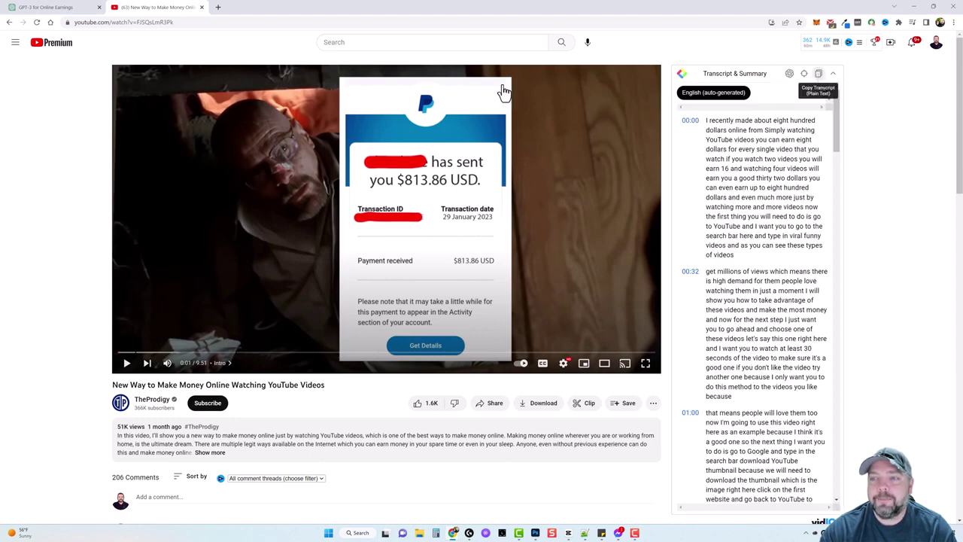
# Switch to ChatGPT and enter the prompt "rewrite this content into a youtube video script" followed by the copied transcript
pyautogui.click(89, 9)
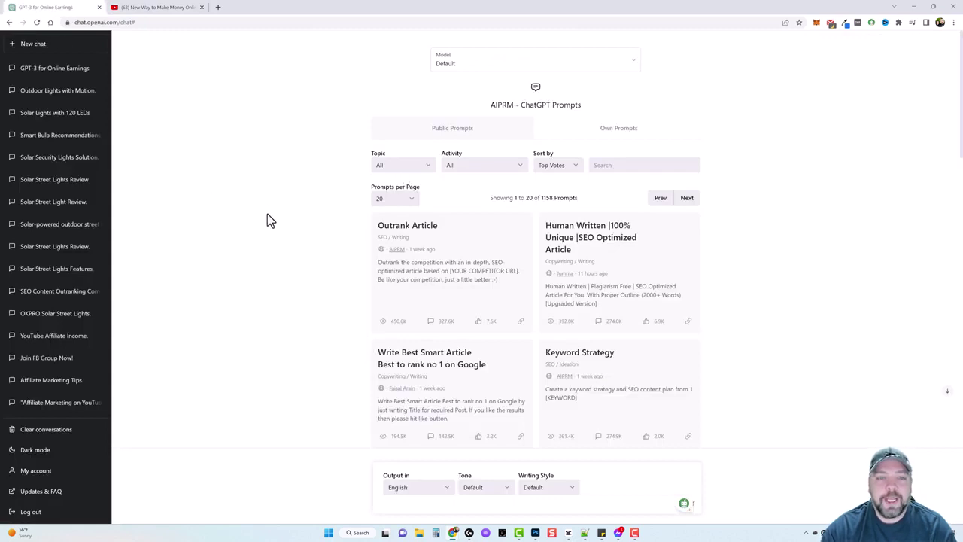
pyautogui.click(412, 507)
pyautogui.write('rewrite th')
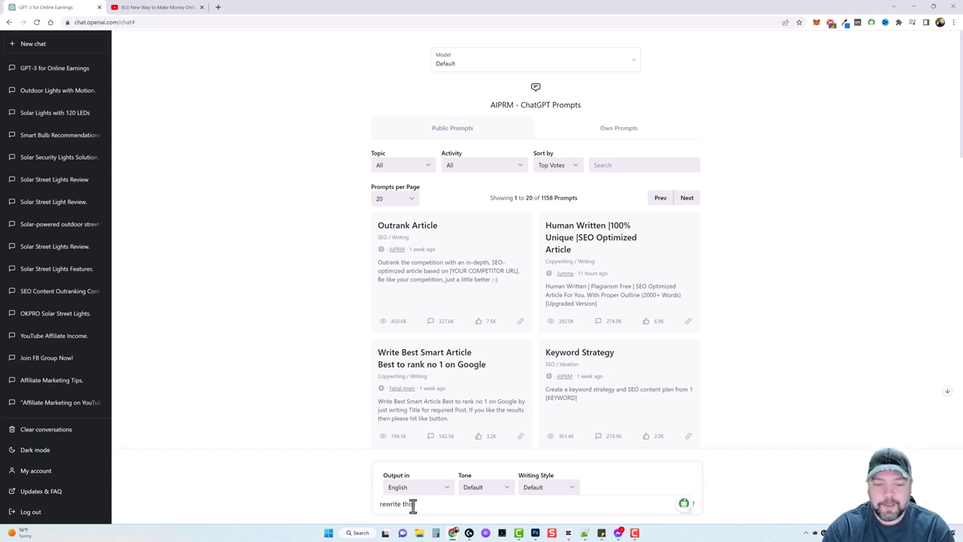
pyautogui.write('e content (')
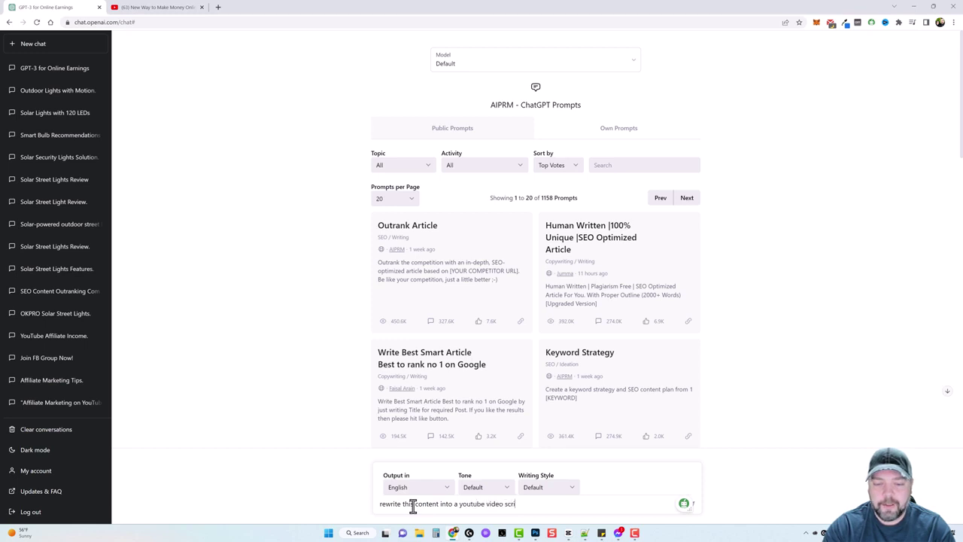
pyautogui.press('BackSpace')
pyautogui.press('BackSpace')
pyautogui.press('BackSpace')
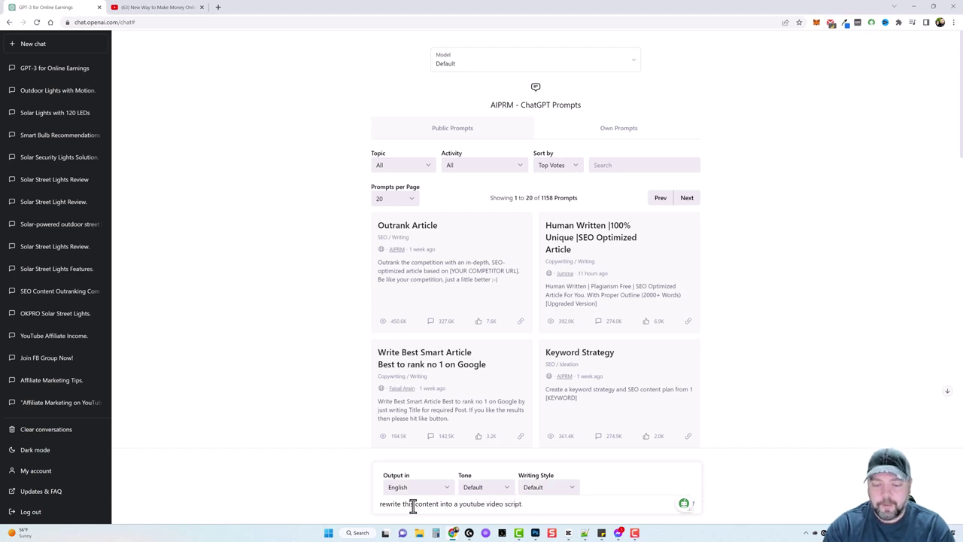
pyautogui.hotkey('ctrl', 'v')
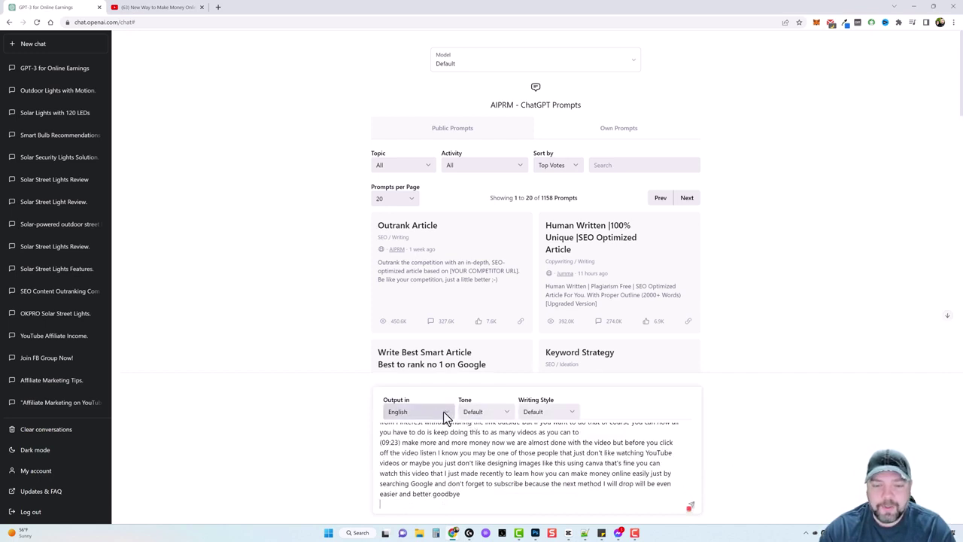
# Set the prompt's tone to Formal and writing style to Conversational, and submit it
pyautogui.click(502, 413)
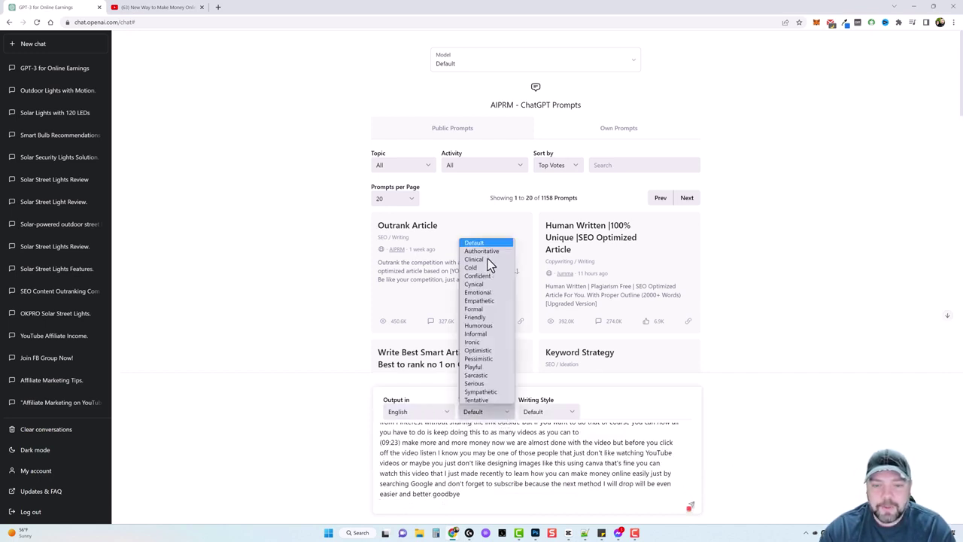
pyautogui.click(481, 309)
pyautogui.click(570, 416)
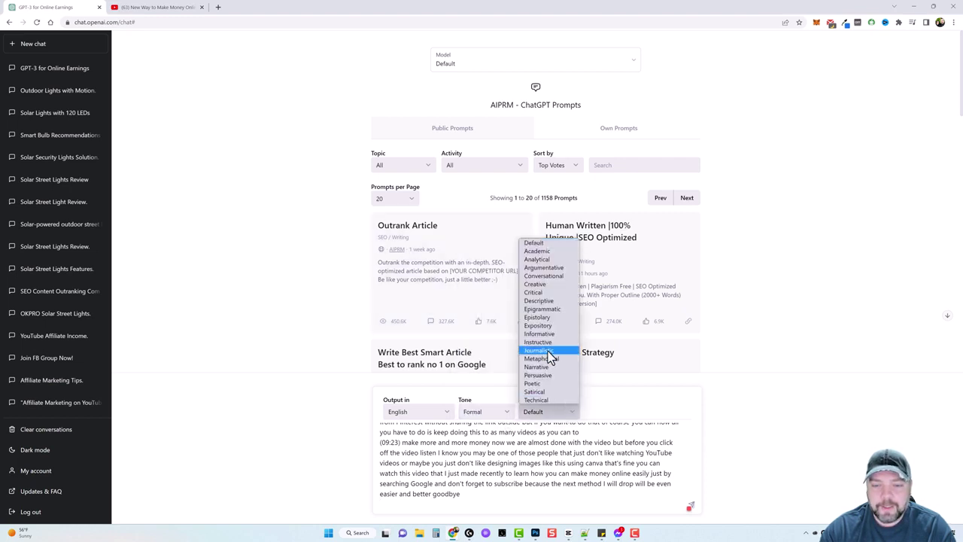
pyautogui.click(551, 274)
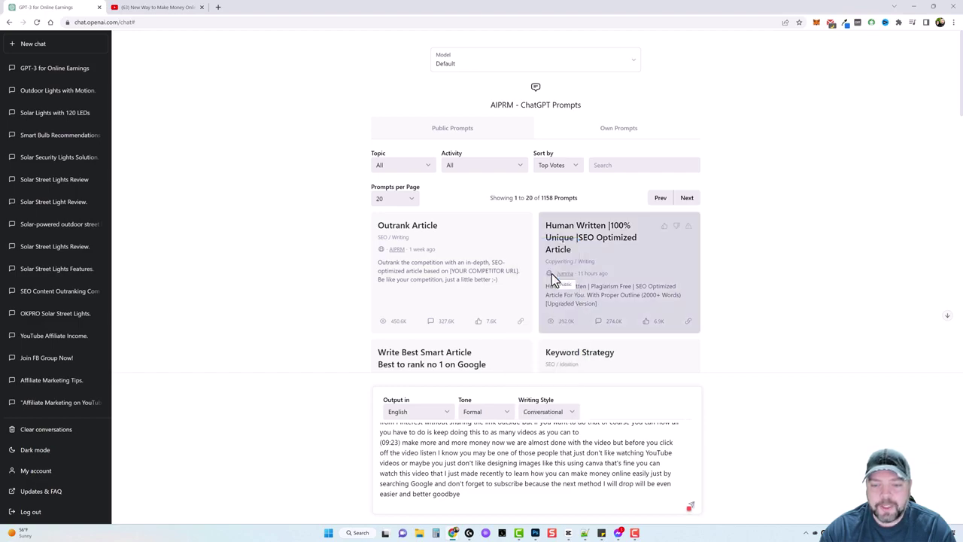
pyautogui.click(691, 506)
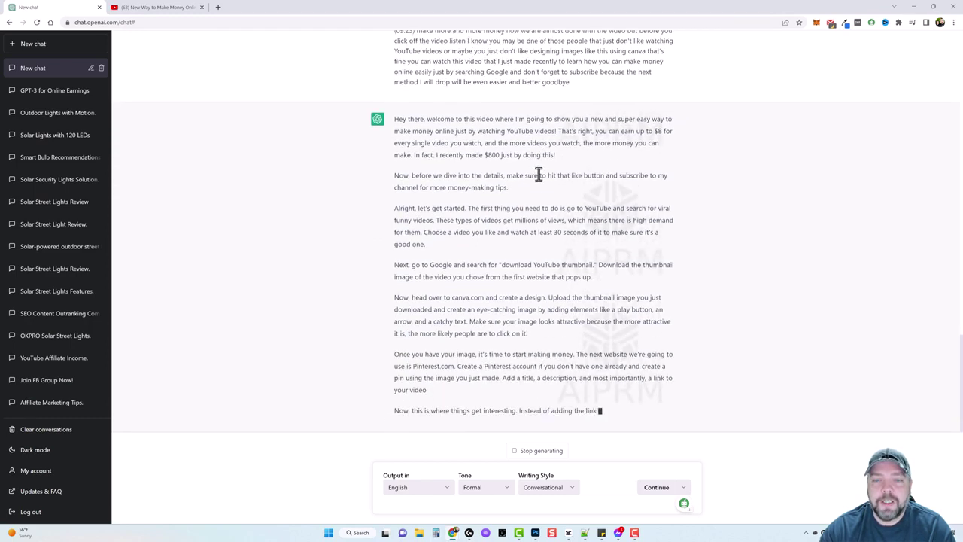
# Review the rewritten video script and copy it from the opening greeting through the closing line about more money-making tips
pyautogui.scroll(1, 571, 190)
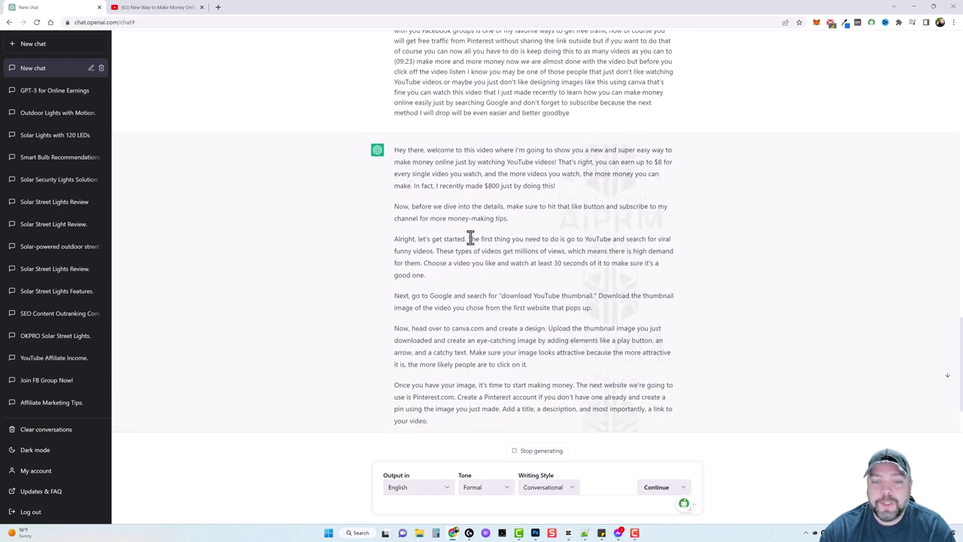
pyautogui.scroll(-3, 468, 263)
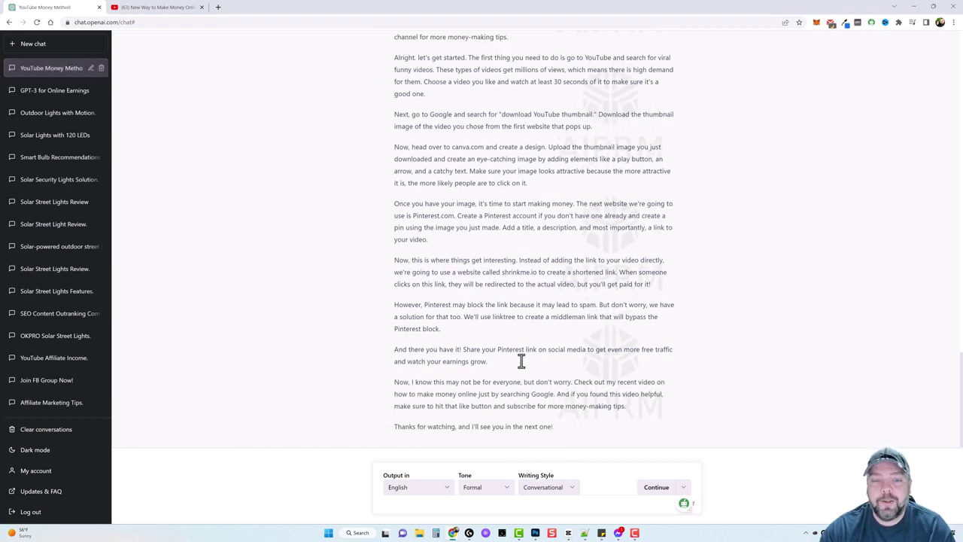
pyautogui.moveTo(628, 407); pyautogui.dragTo(456, 143)
pyautogui.rightClick(457, 142)
pyautogui.click(463, 147)
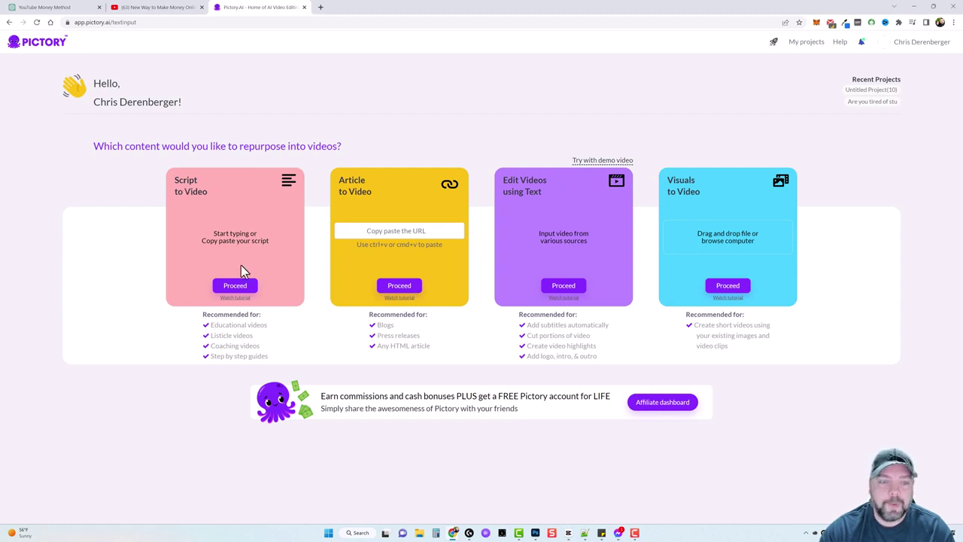
# In Pictory, start a Script to Video project, paste the copied script into the script editor and proceed to template selection
pyautogui.click(234, 285)
pyautogui.click(201, 141)
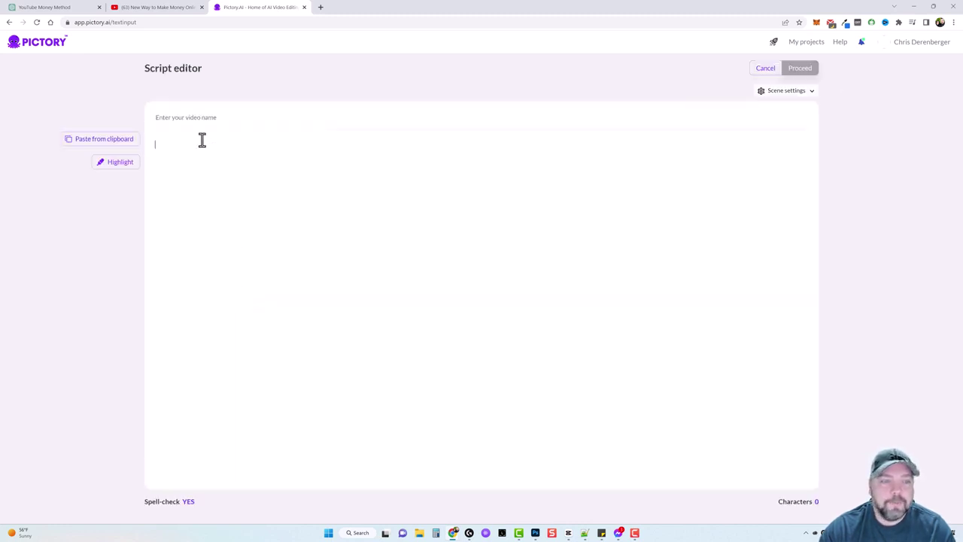
pyautogui.hotkey('ctrl', 'v')
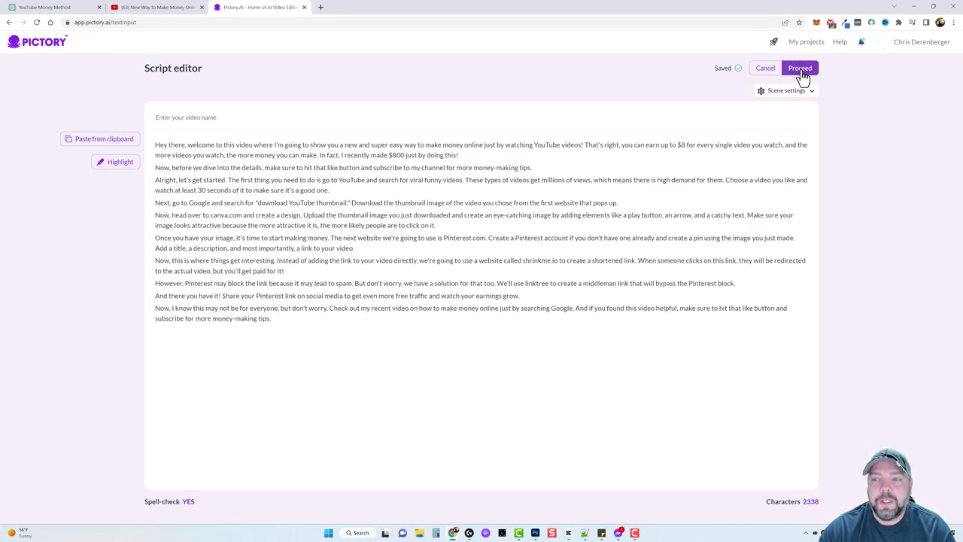
pyautogui.click(800, 69)
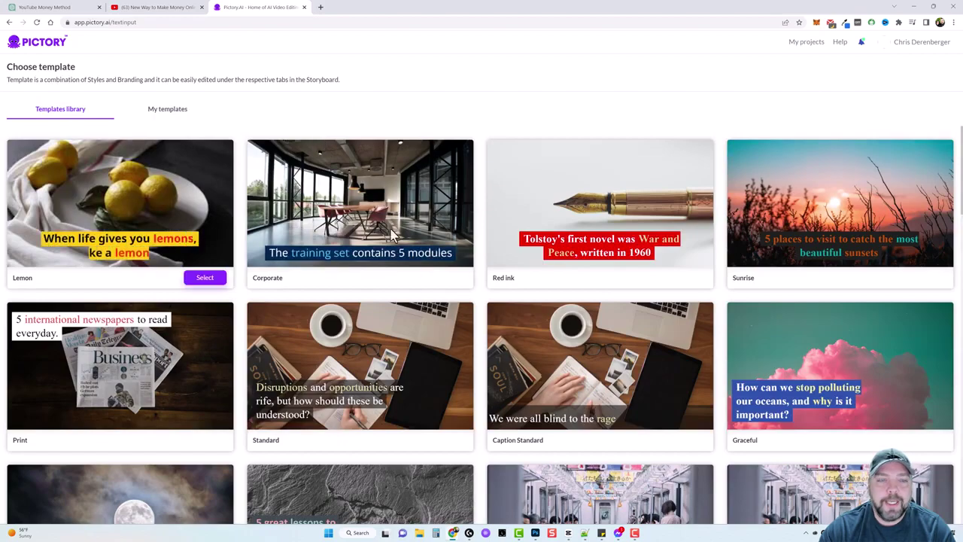
# Browse the templates library and choose the Lemon template for the video
pyautogui.scroll(-6, 351, 455)
pyautogui.scroll(6, 352, 455)
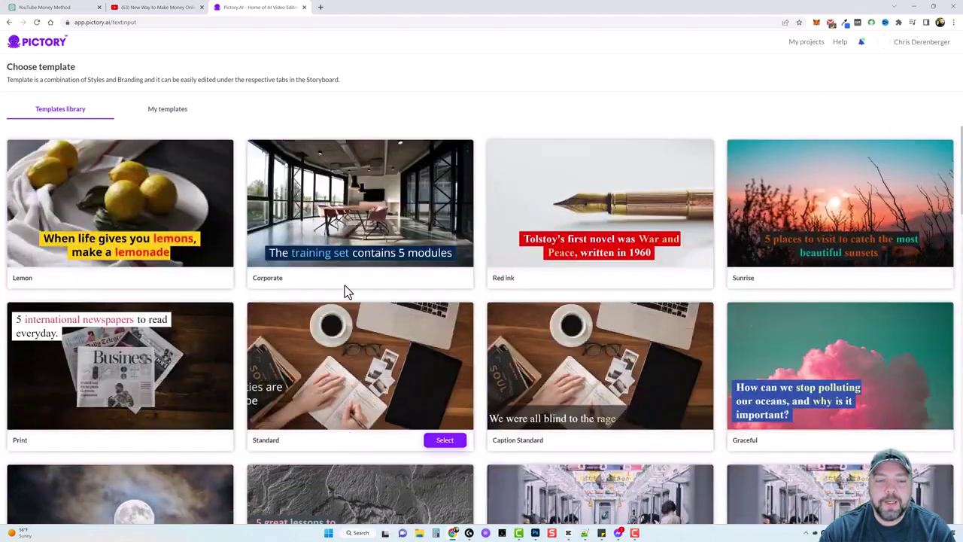
pyautogui.moveTo(123, 212)
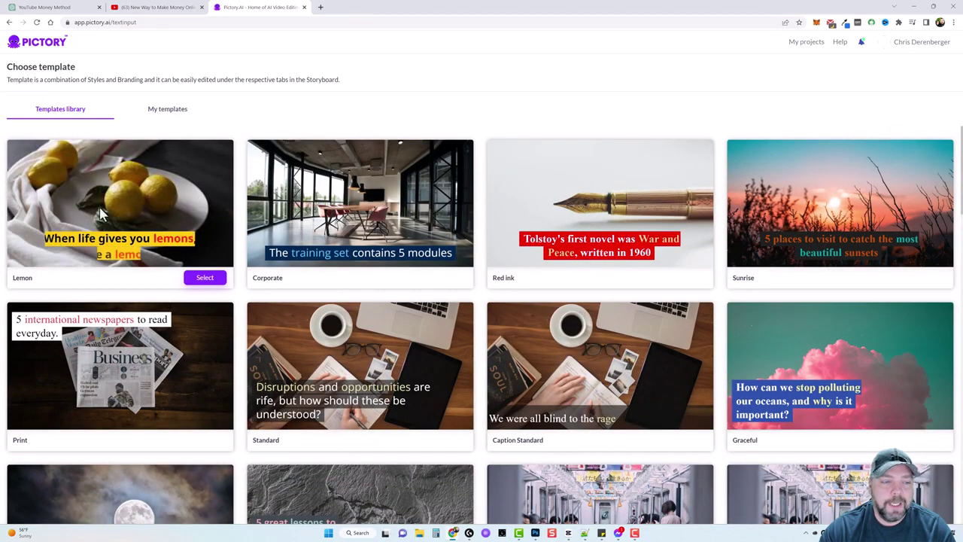
pyautogui.click(202, 280)
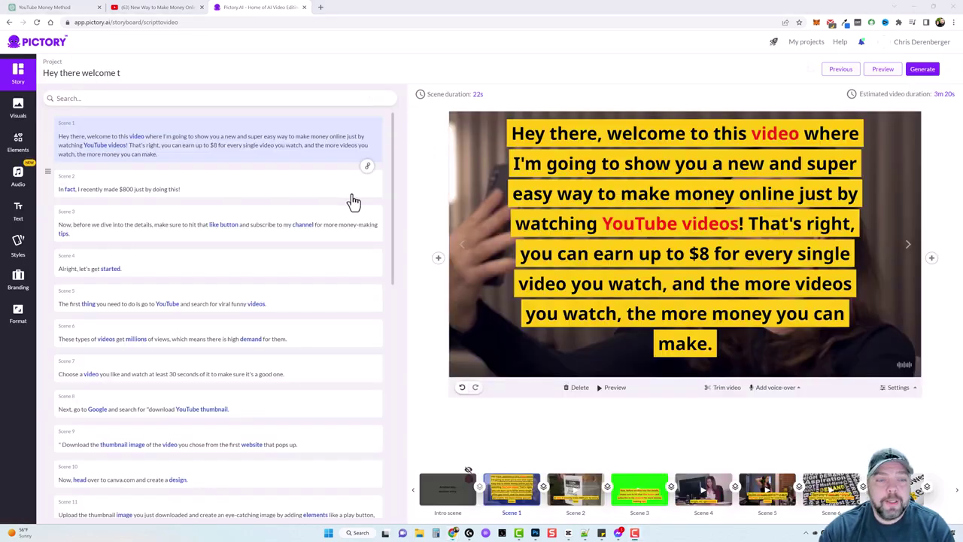
# Review the storyboard scenes and set the Scene 1 caption's font size to 20
pyautogui.scroll(-5, 209, 183)
pyautogui.scroll(-3, 203, 260)
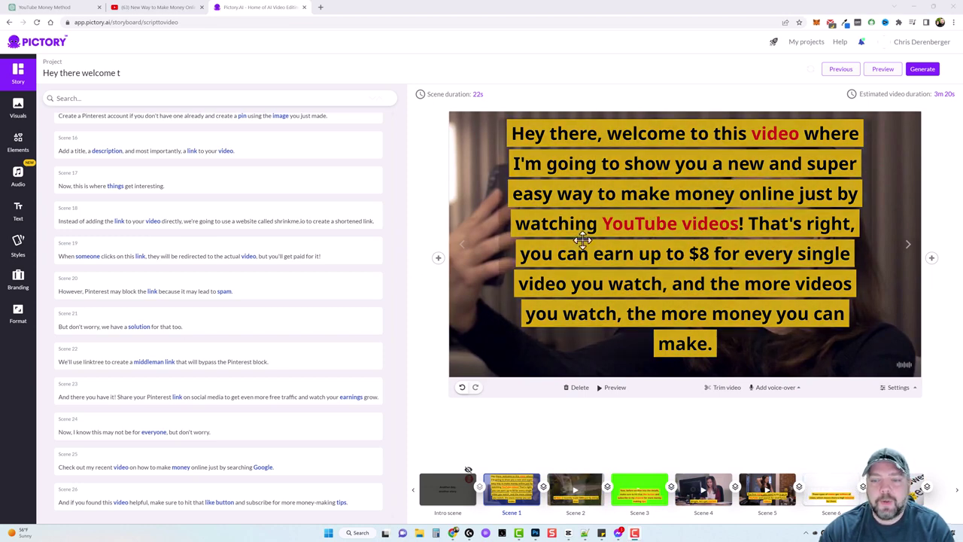
pyautogui.click(634, 194)
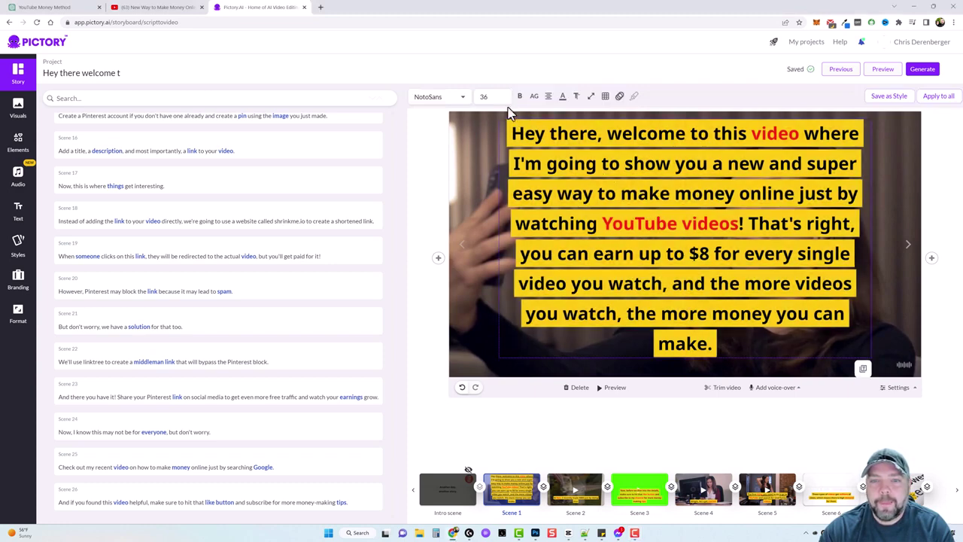
pyautogui.click(491, 96)
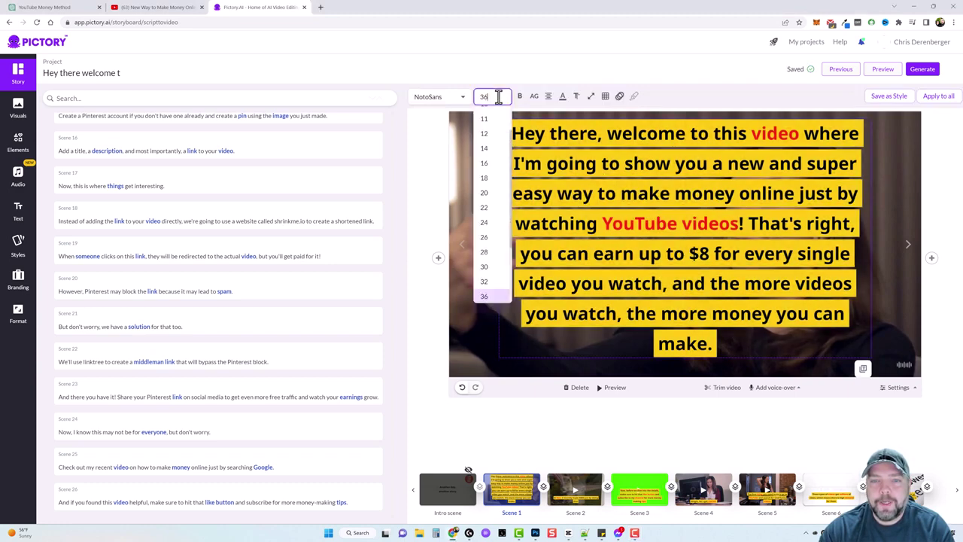
pyautogui.click(486, 193)
# Align the Scene 1 caption to the bottom centre of the frame, apply its style to all scenes, and check the other scenes
pyautogui.click(605, 104)
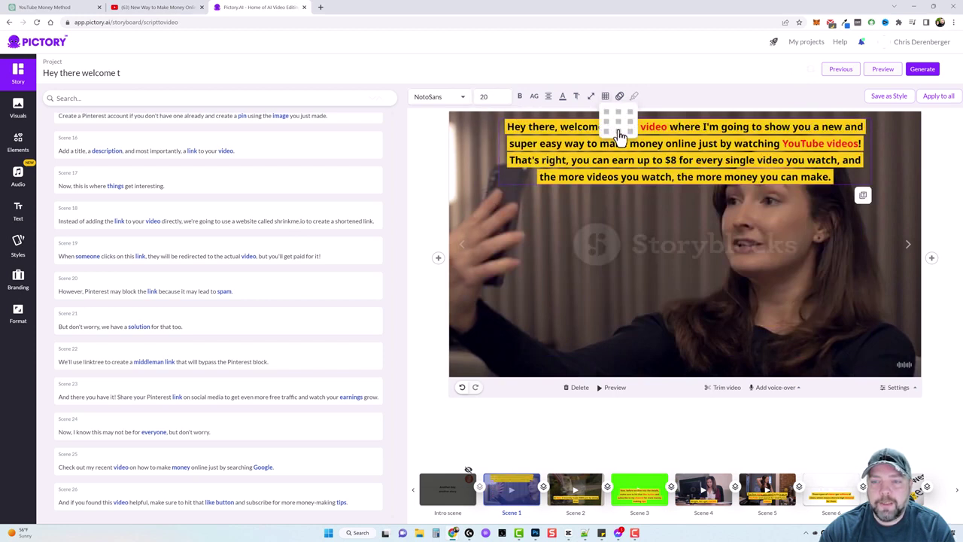
pyautogui.click(618, 130)
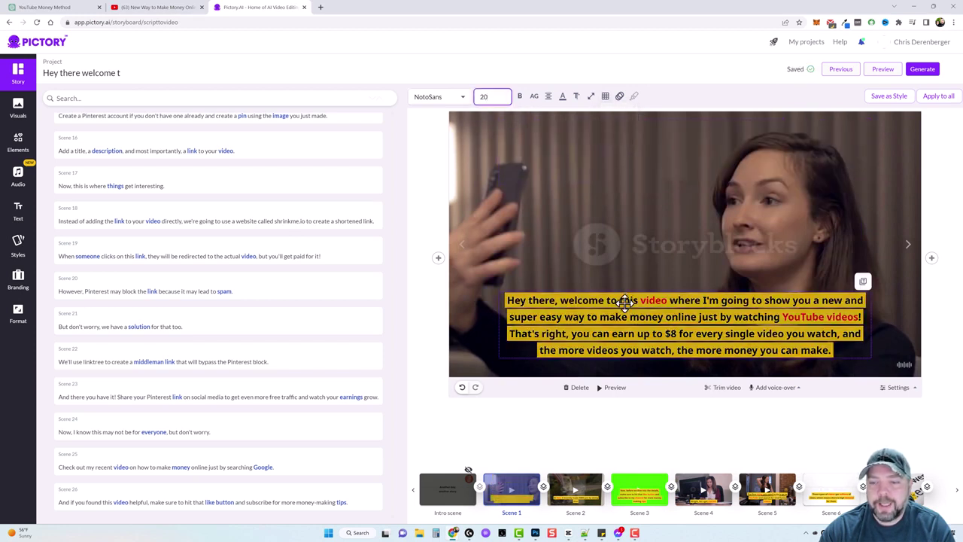
pyautogui.click(938, 98)
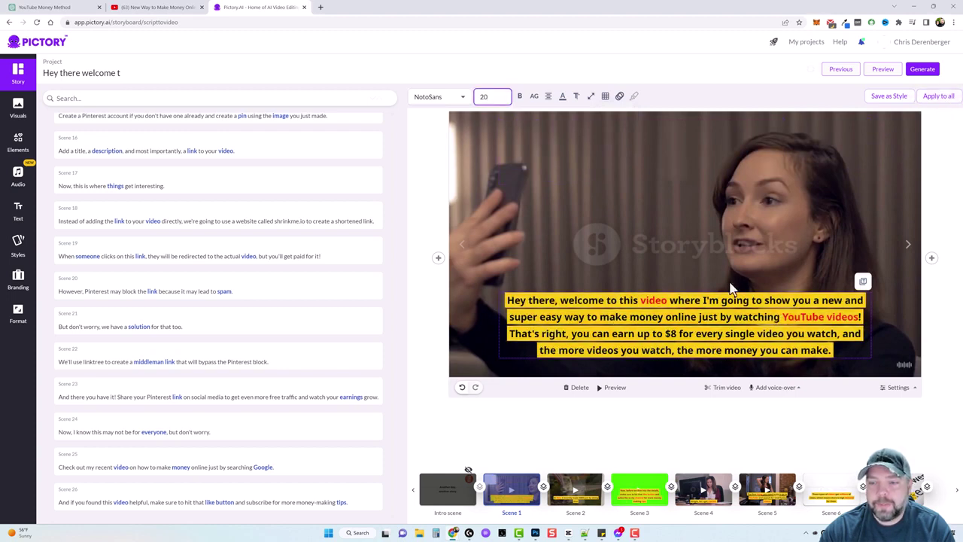
pyautogui.click(931, 98)
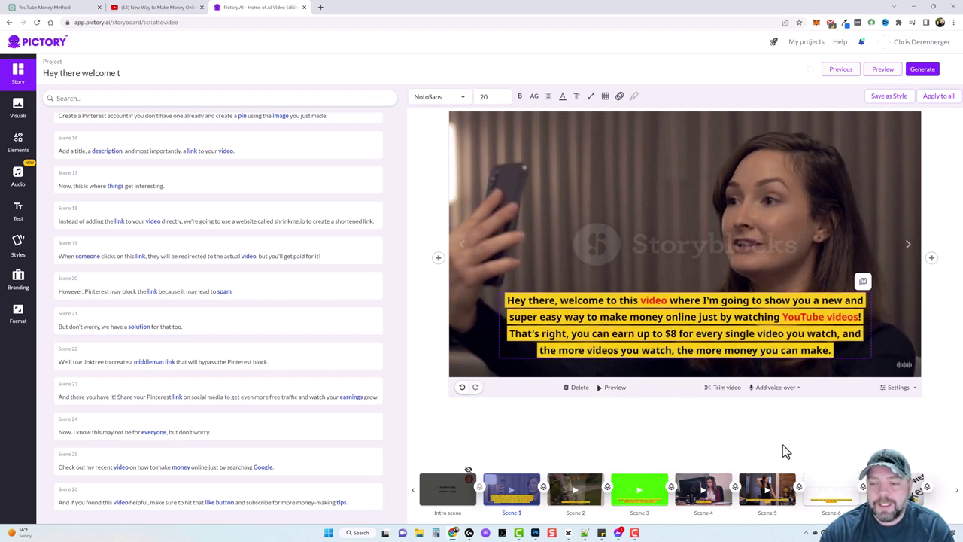
pyautogui.click(957, 490)
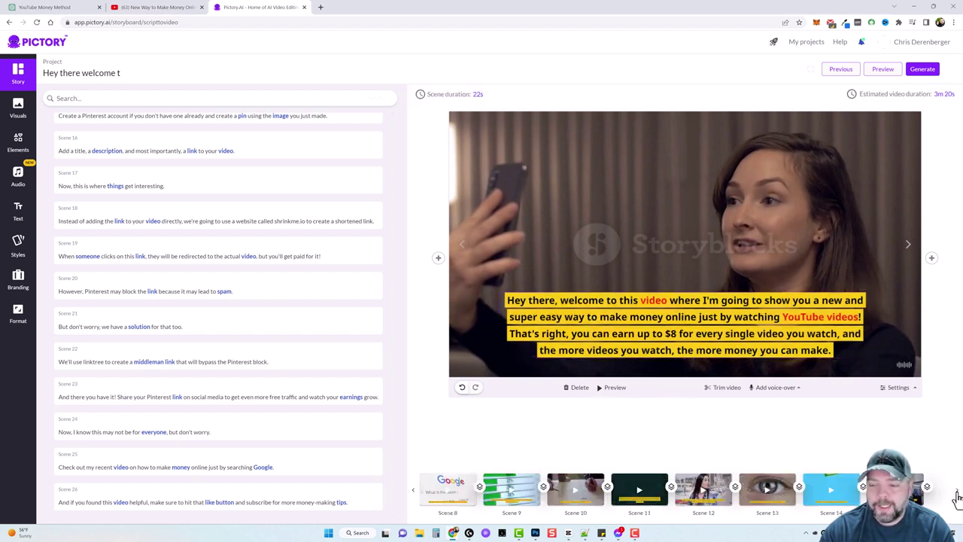
pyautogui.click(414, 492)
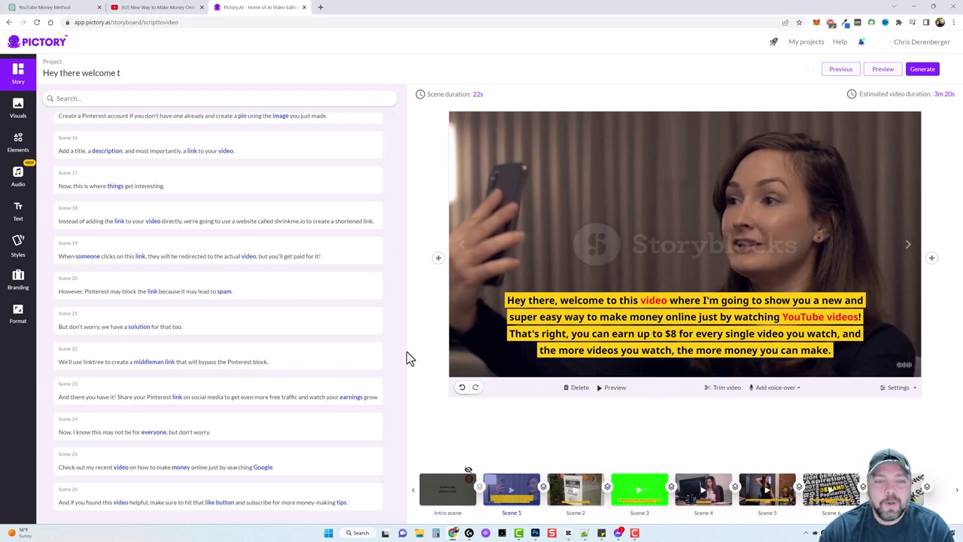
# Apply the English (US) male voice-over Tom to the project and preview the video
pyautogui.click(17, 179)
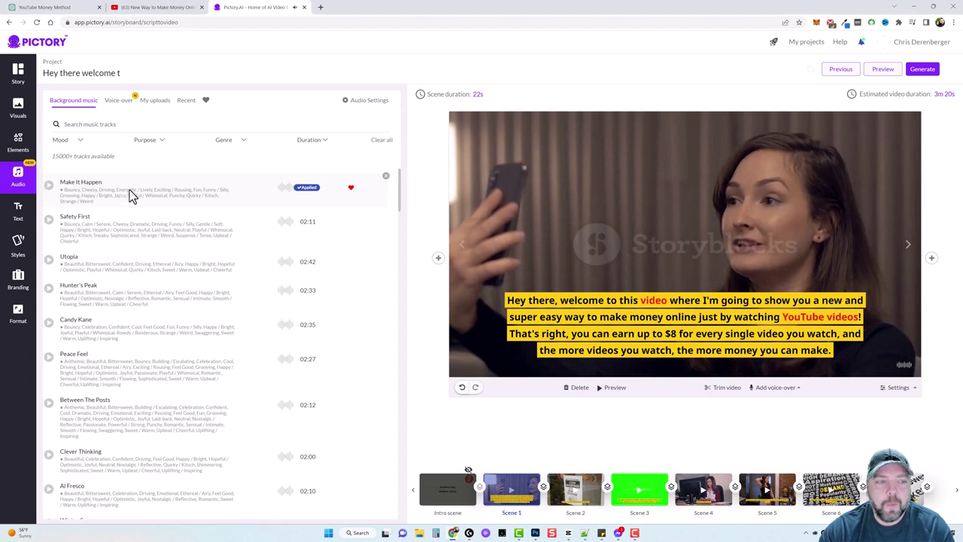
pyautogui.click(121, 104)
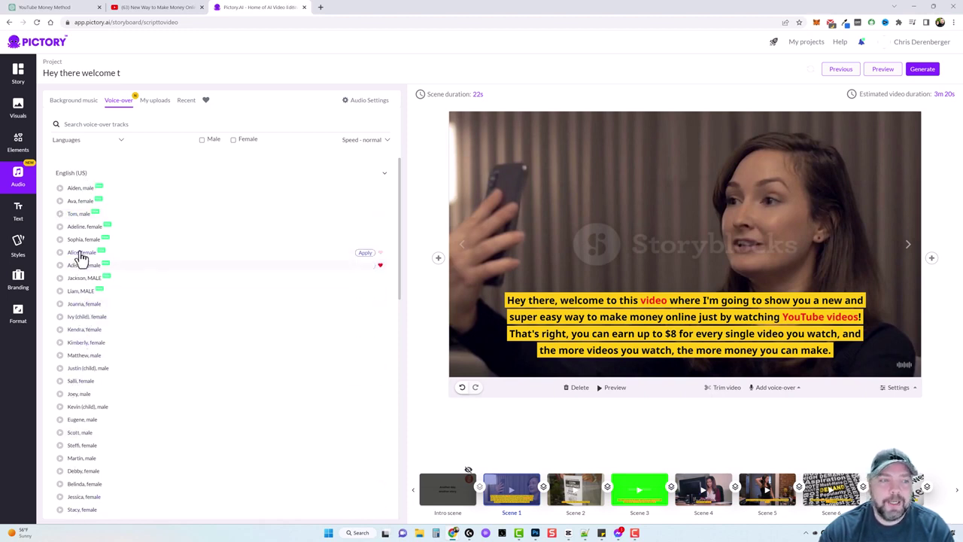
pyautogui.click(77, 217)
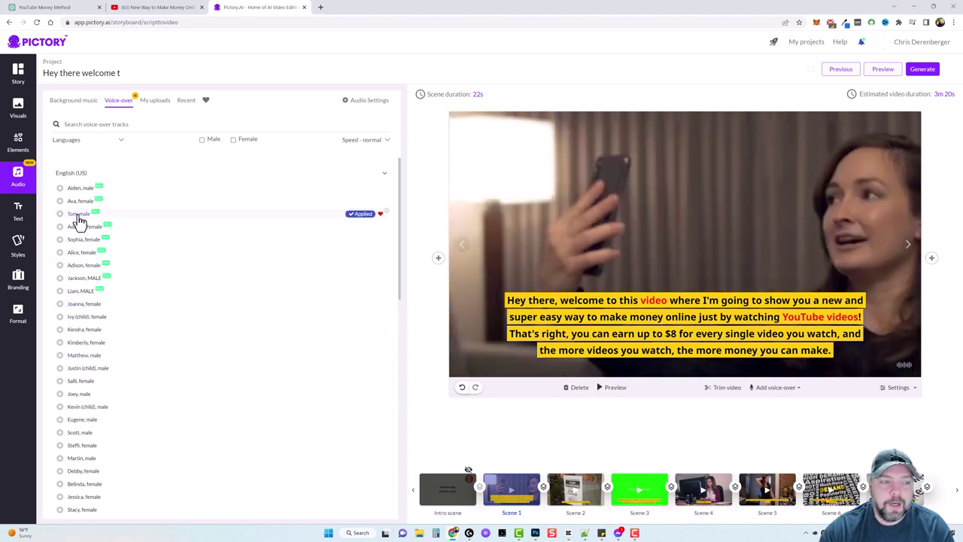
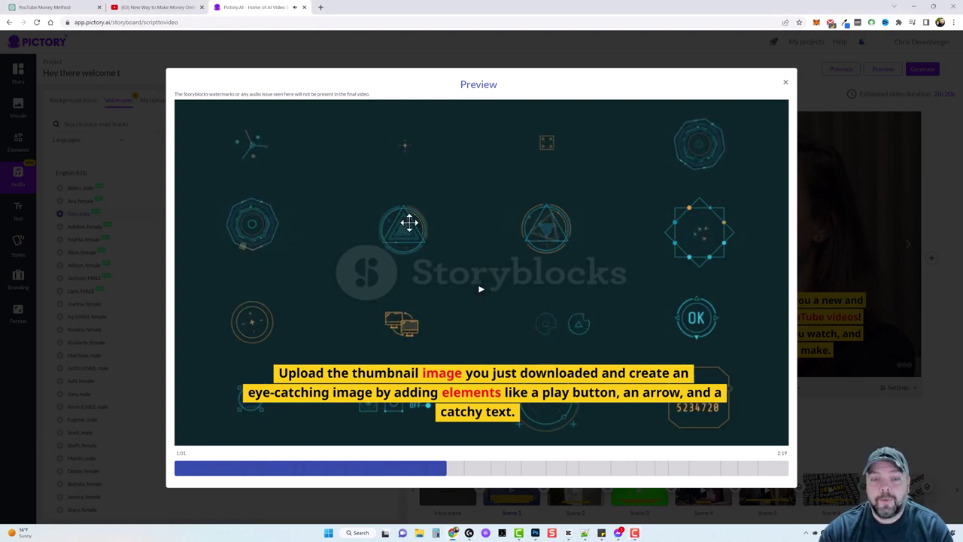
pyautogui.click(785, 84)
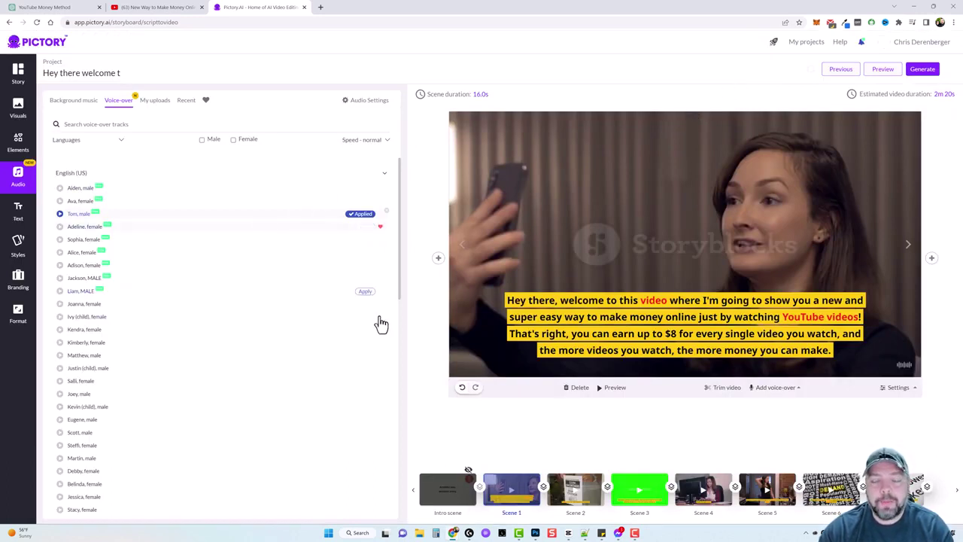
# Split Scene 1 in the story text after "YouTube videos!" so that "That's right" starts its own scene
pyautogui.click(719, 311)
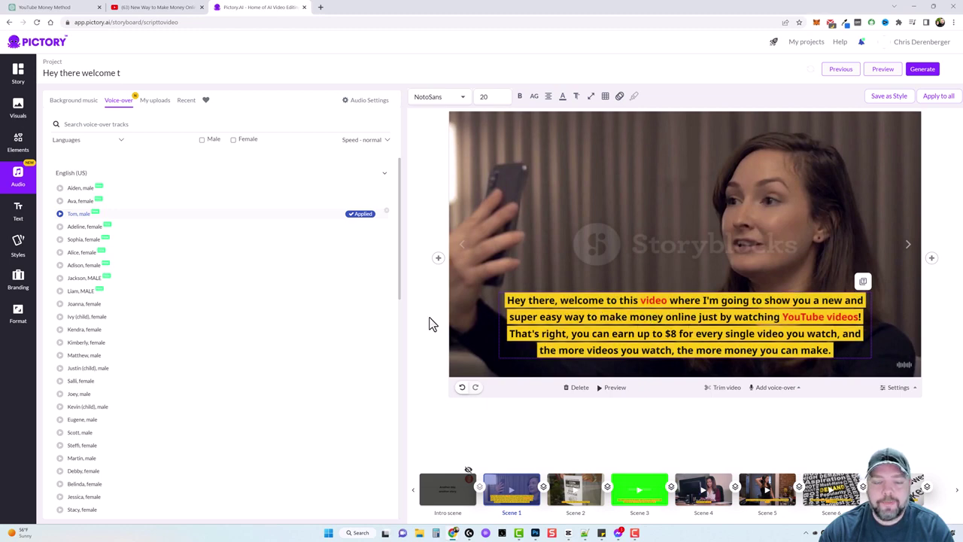
pyautogui.click(21, 72)
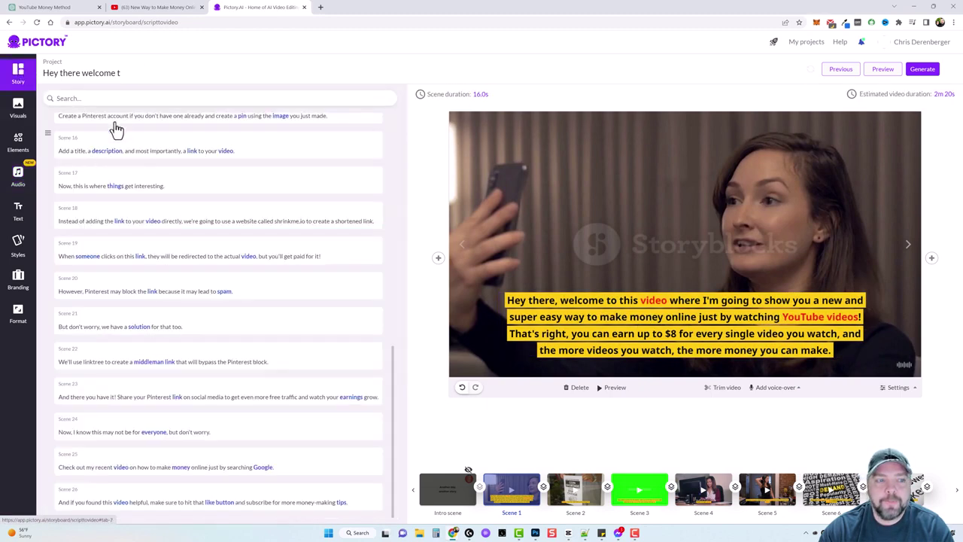
pyautogui.scroll(15, 200, 179)
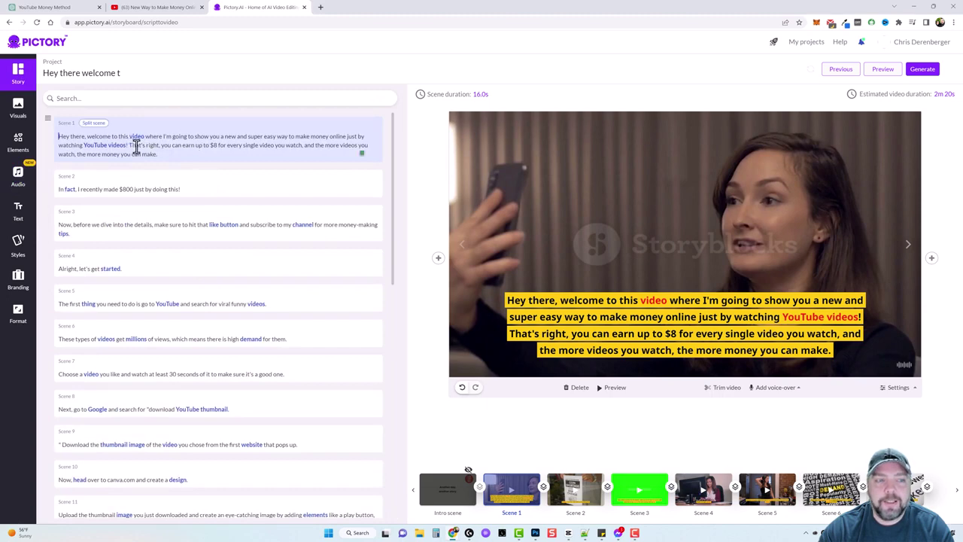
pyautogui.click(92, 124)
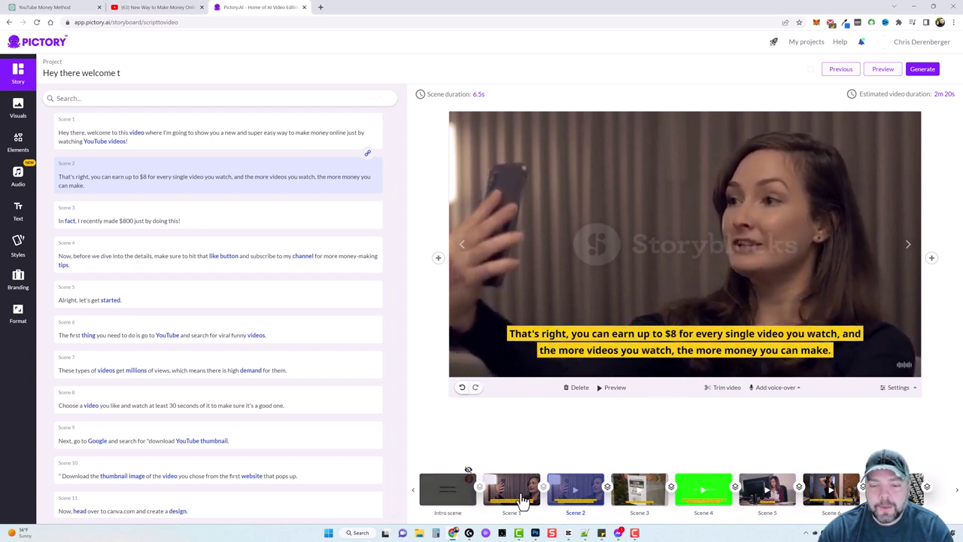
# Search the visuals library for "money" and replace Scene 3's background with the clip of hands fanning through dollar bills
pyautogui.click(645, 490)
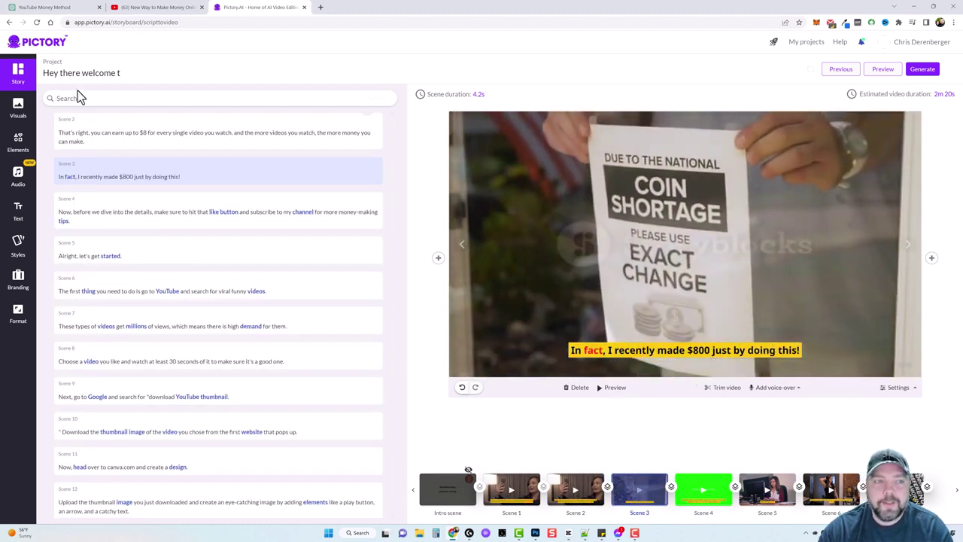
pyautogui.click(19, 106)
pyautogui.click(86, 124)
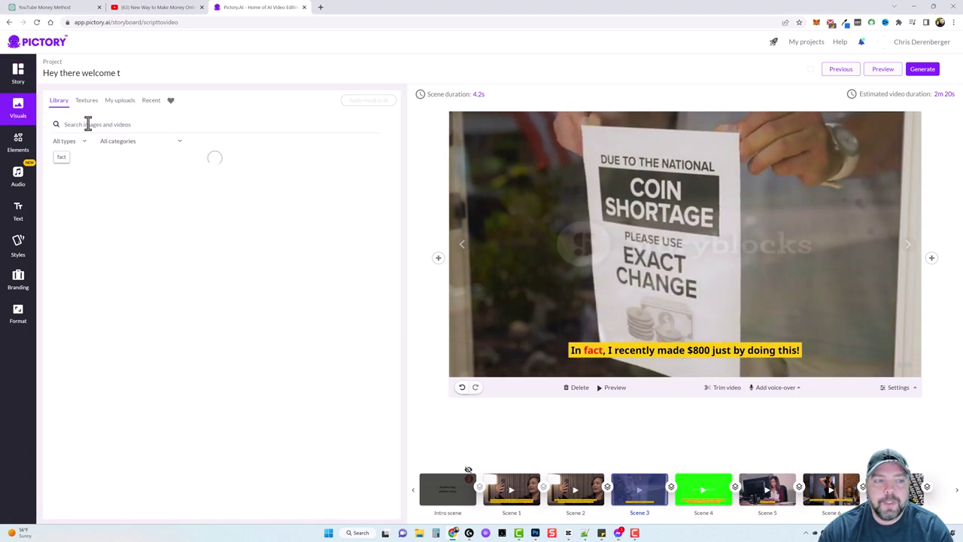
pyautogui.write('money')
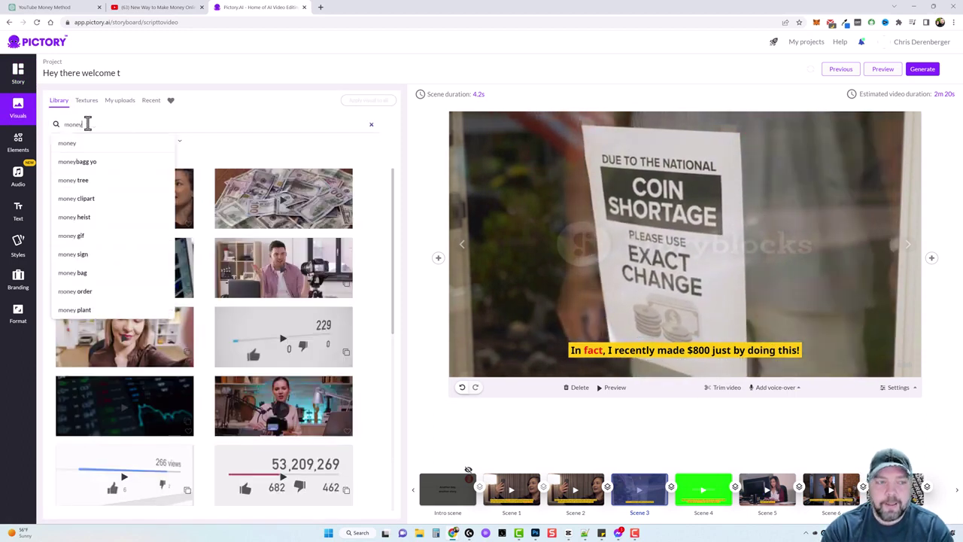
pyautogui.press('Return')
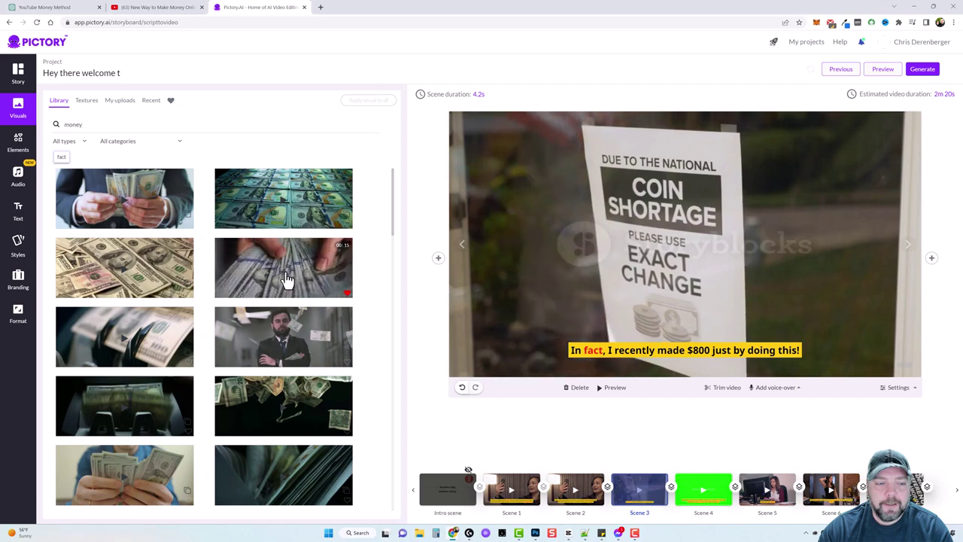
pyautogui.click(286, 282)
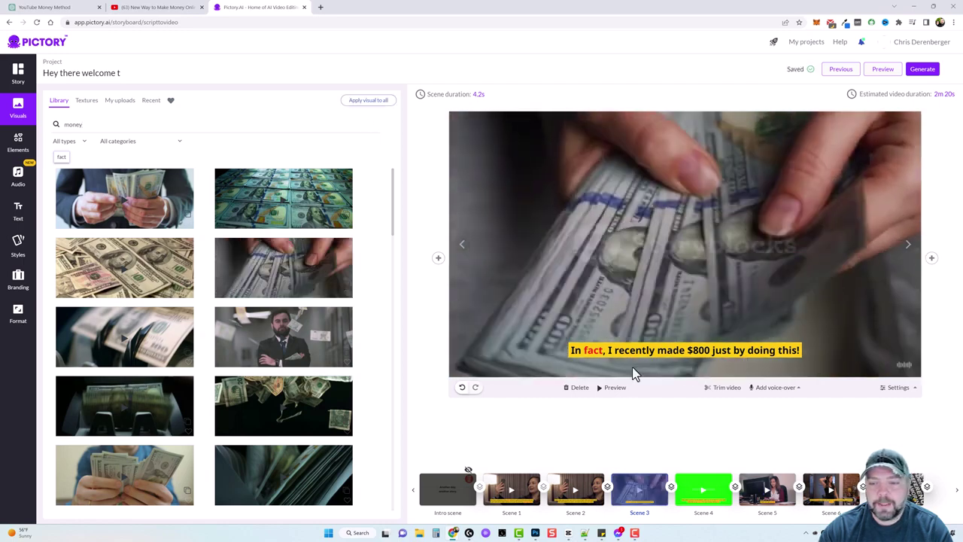
# Search the visuals library for "subscribe" and replace Scene 4's background with the dark clip of a white Subscribe button among scattering cubes
pyautogui.click(699, 489)
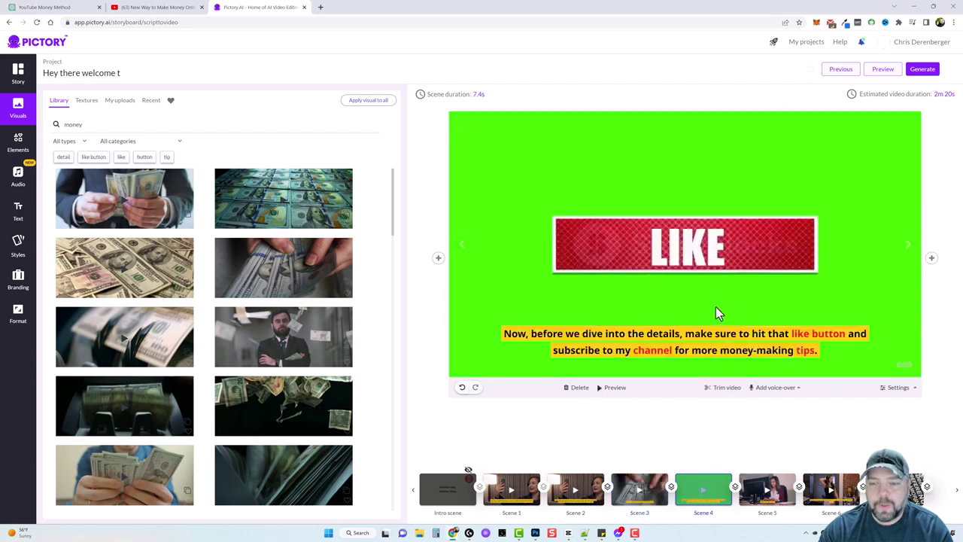
pyautogui.click(109, 124)
pyautogui.write('su')
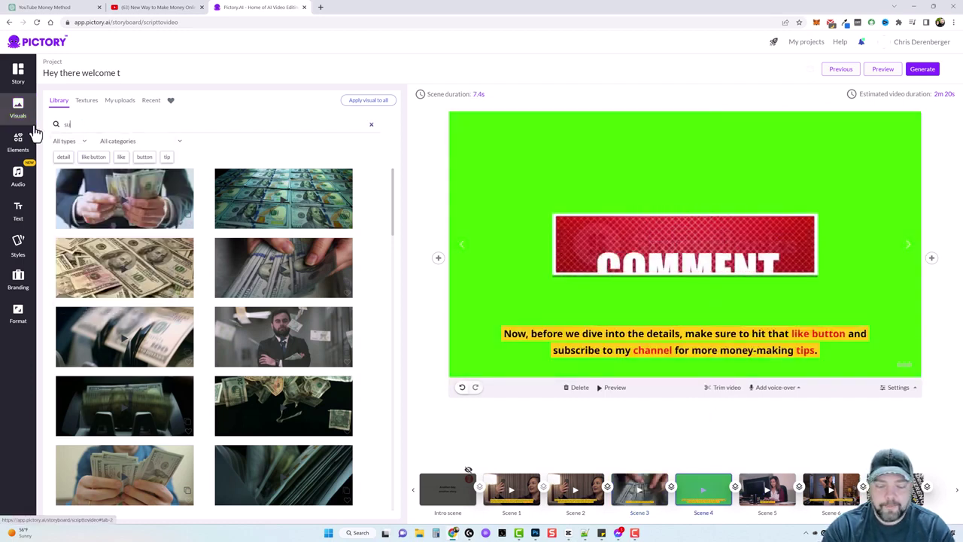
pyautogui.write('bscribe')
pyautogui.press('Return')
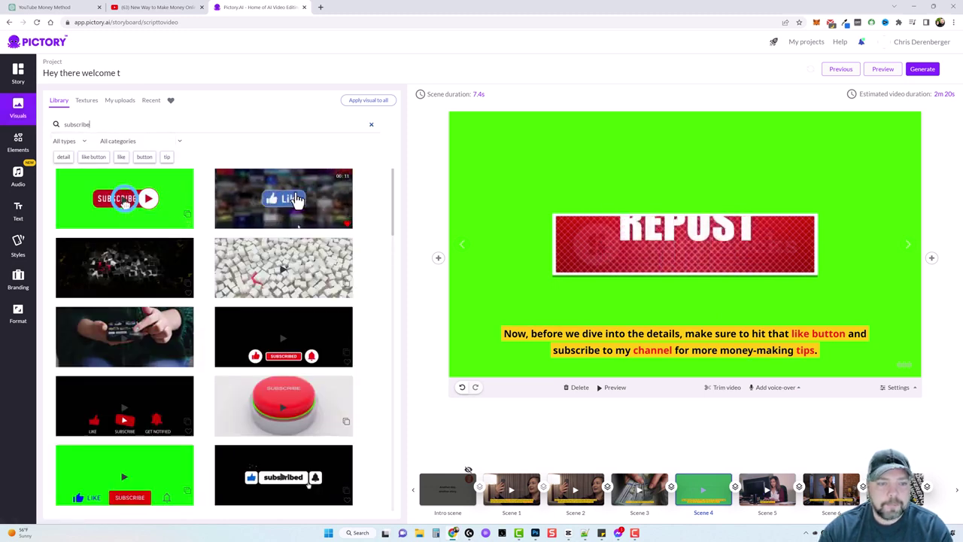
pyautogui.click(298, 199)
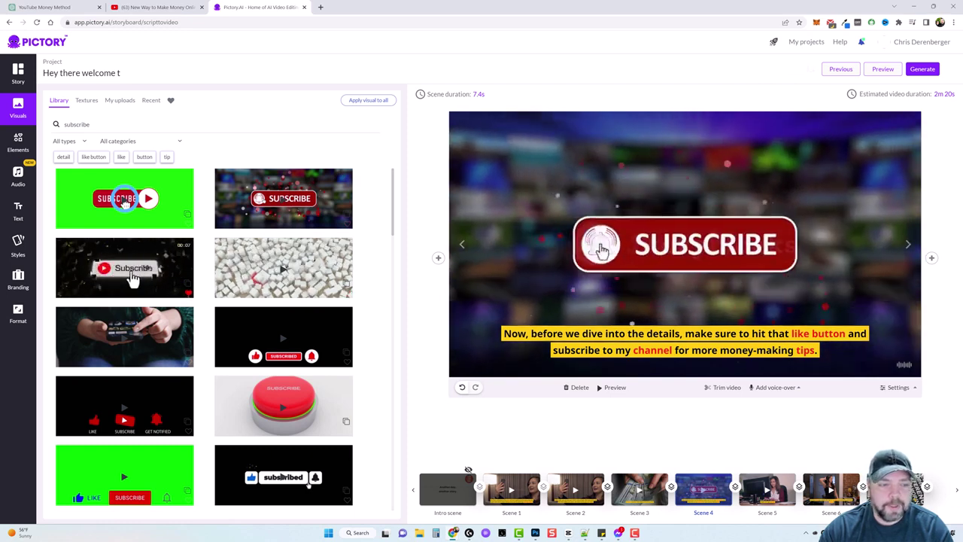
pyautogui.click(131, 277)
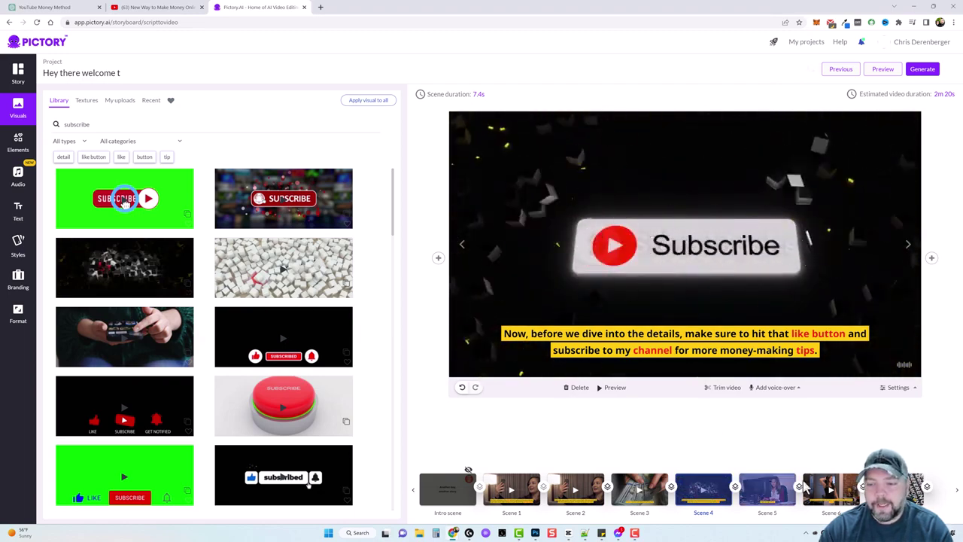
# Search the visuals library for "search youtube" and "youtube", and replace Scene 6's kitchen background with a YouTube clip
pyautogui.click(767, 487)
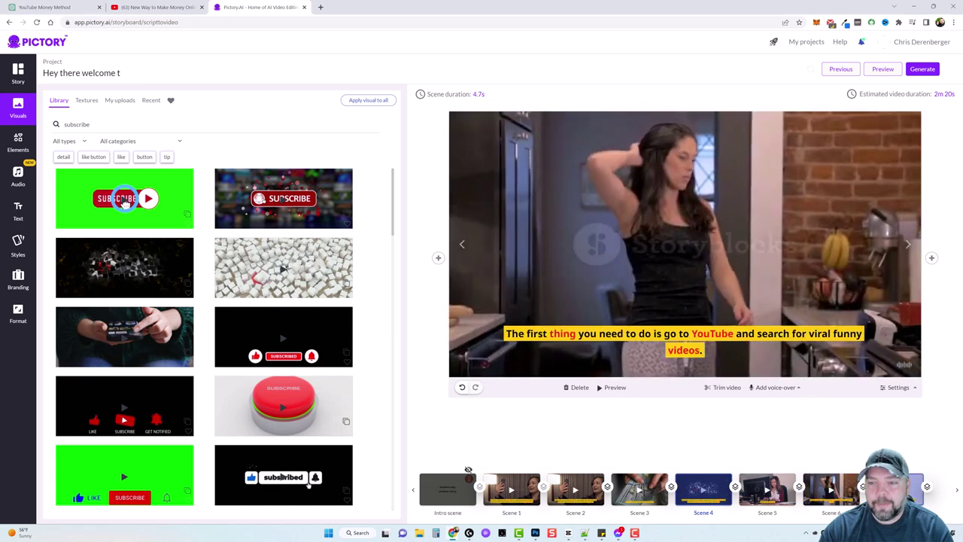
pyautogui.click(827, 486)
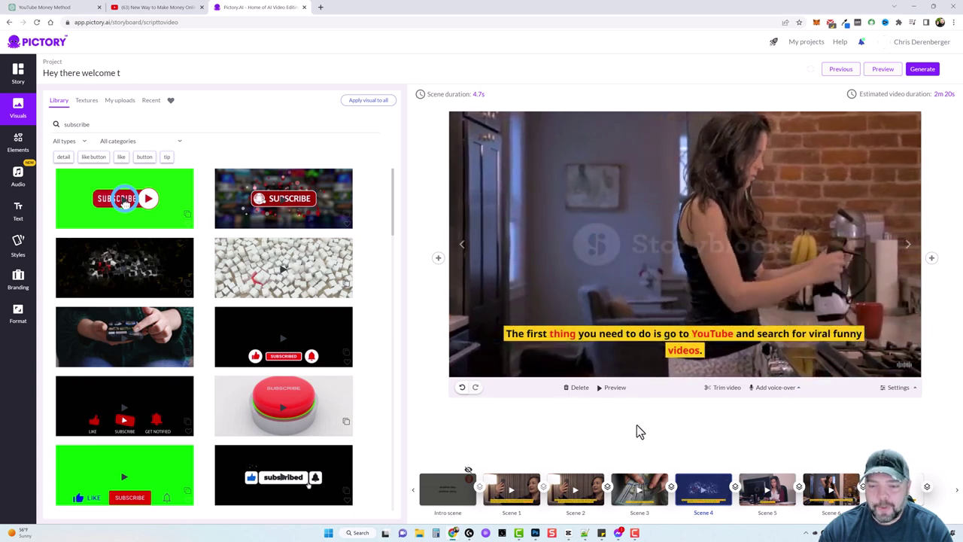
pyautogui.doubleClick(95, 125)
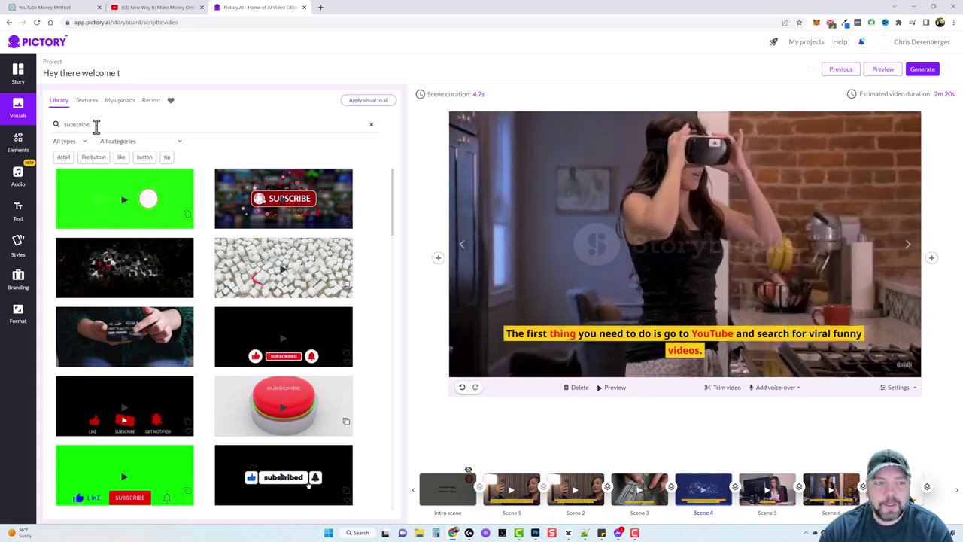
pyautogui.write('search')
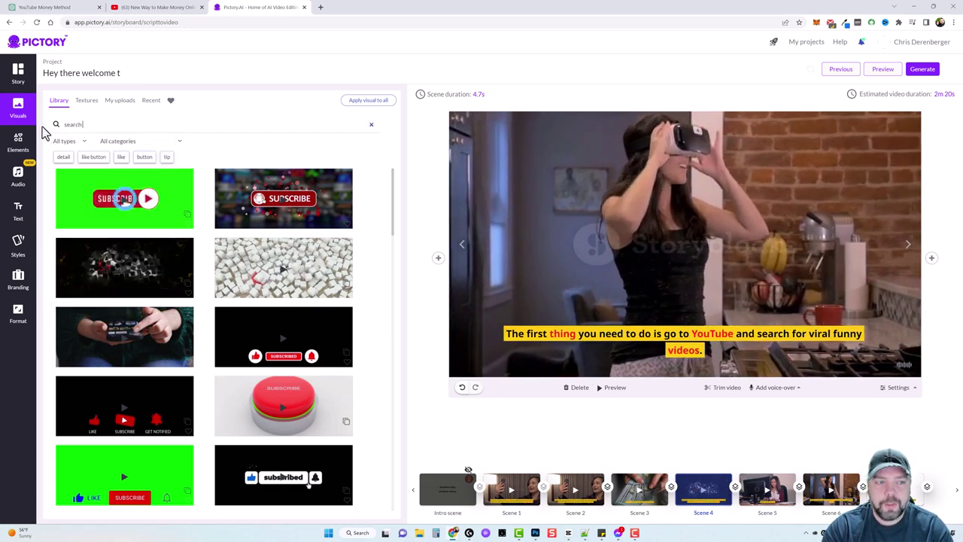
pyautogui.write(' youtube')
pyautogui.press('Return')
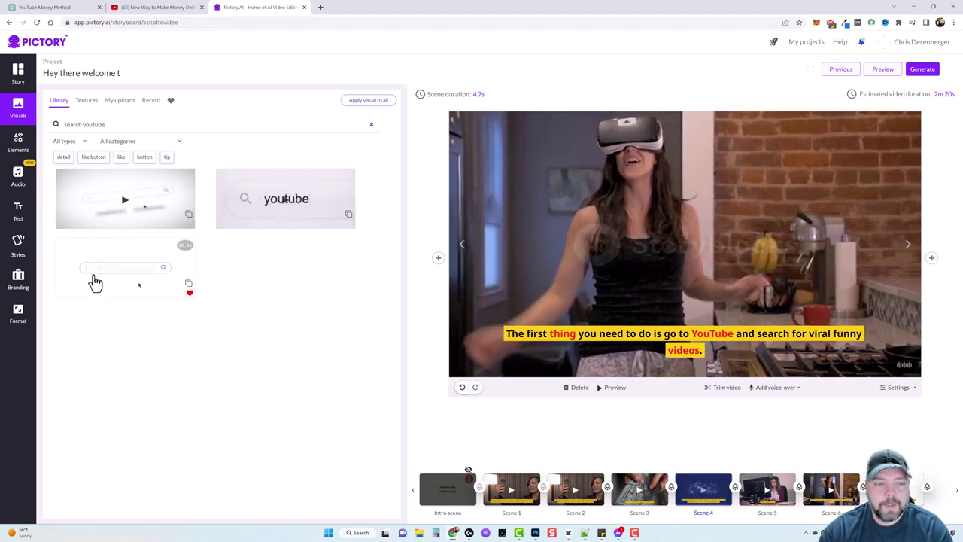
pyautogui.moveTo(113, 126); pyautogui.dragTo(66, 126)
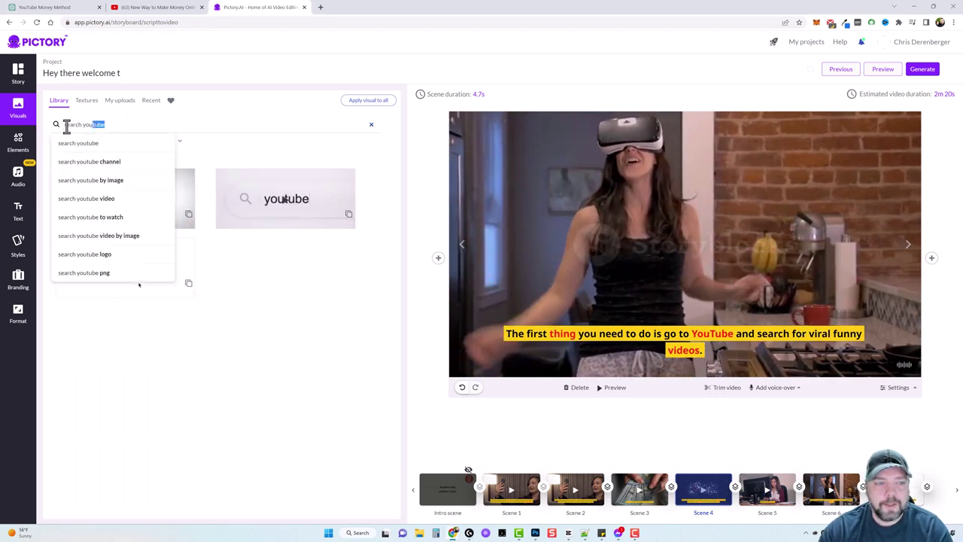
pyautogui.write('youtube')
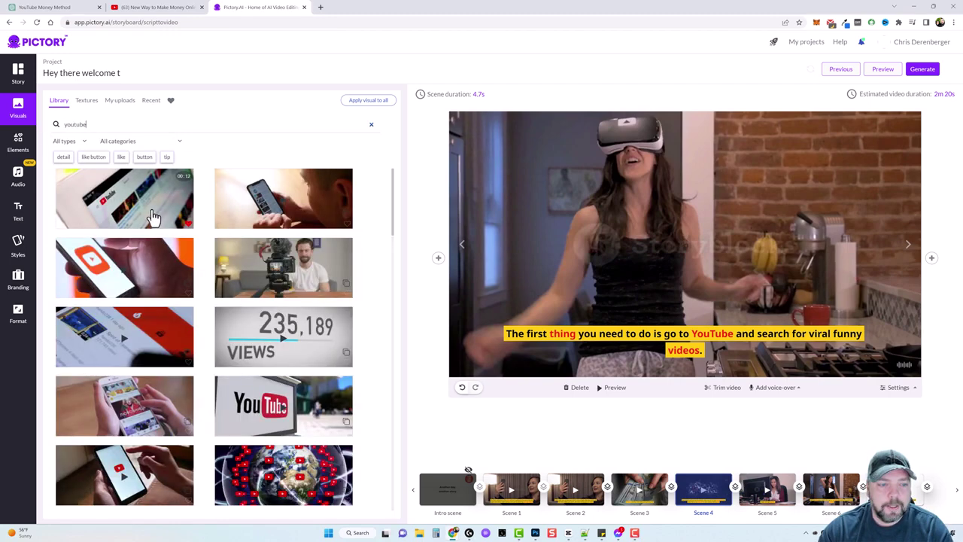
pyautogui.scroll(-2, 276, 354)
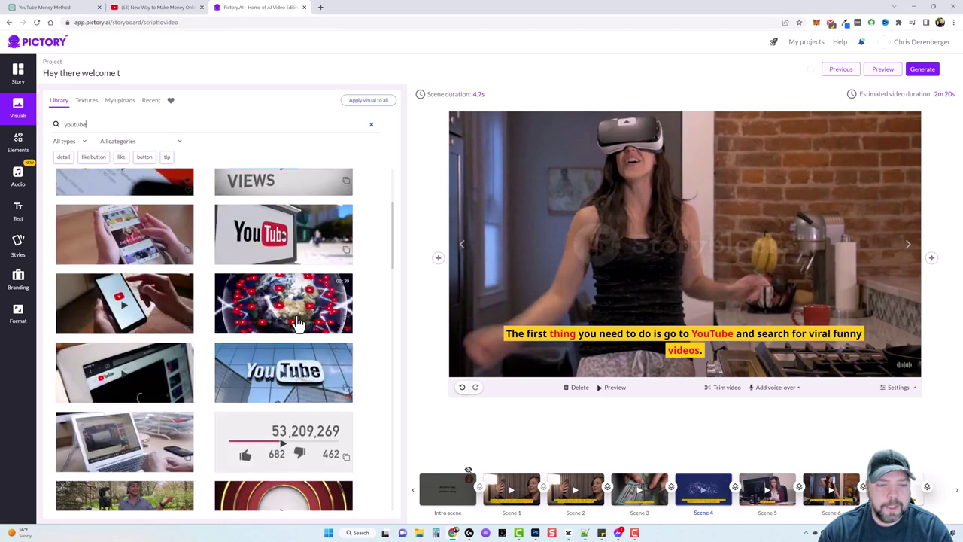
pyautogui.click(130, 384)
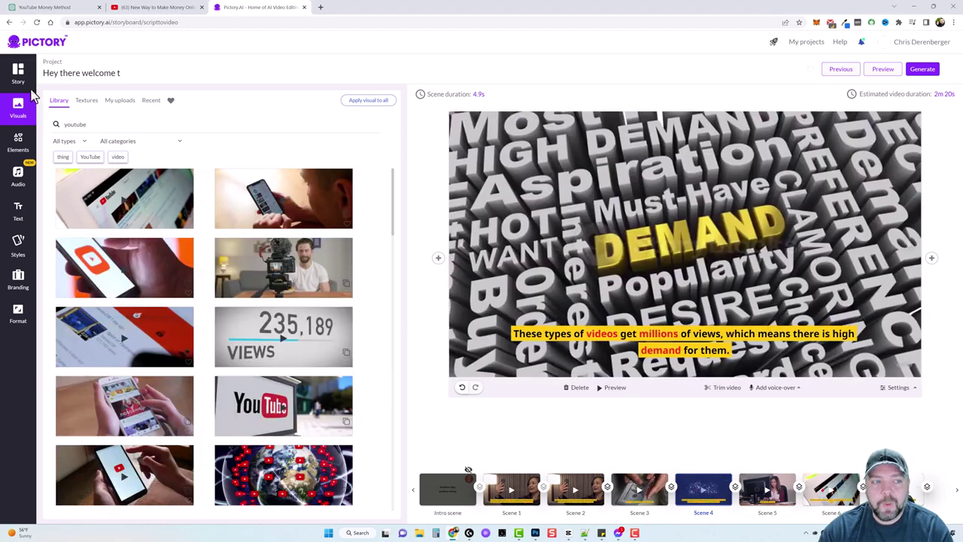
# Look through the stickers in the elements library and generate the project as a video
pyautogui.click(19, 145)
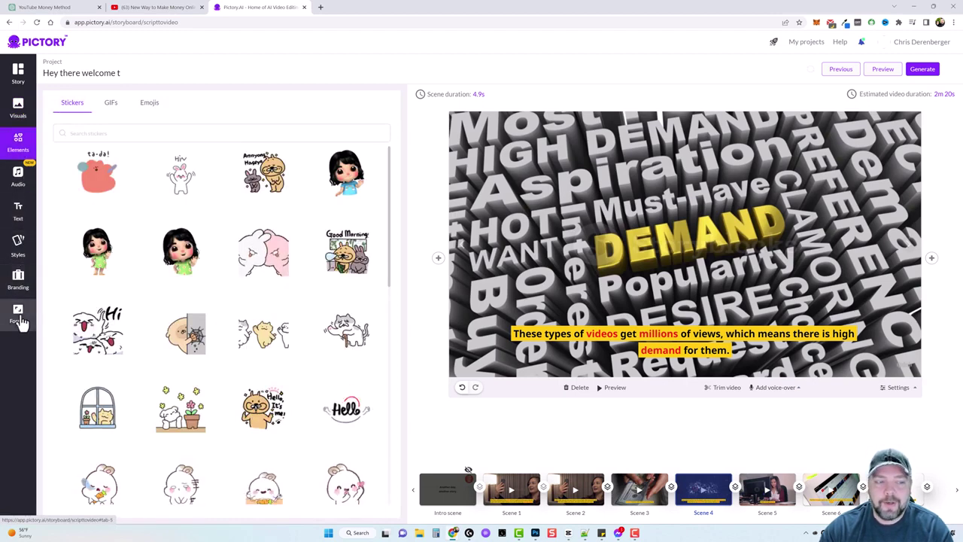
pyautogui.click(18, 109)
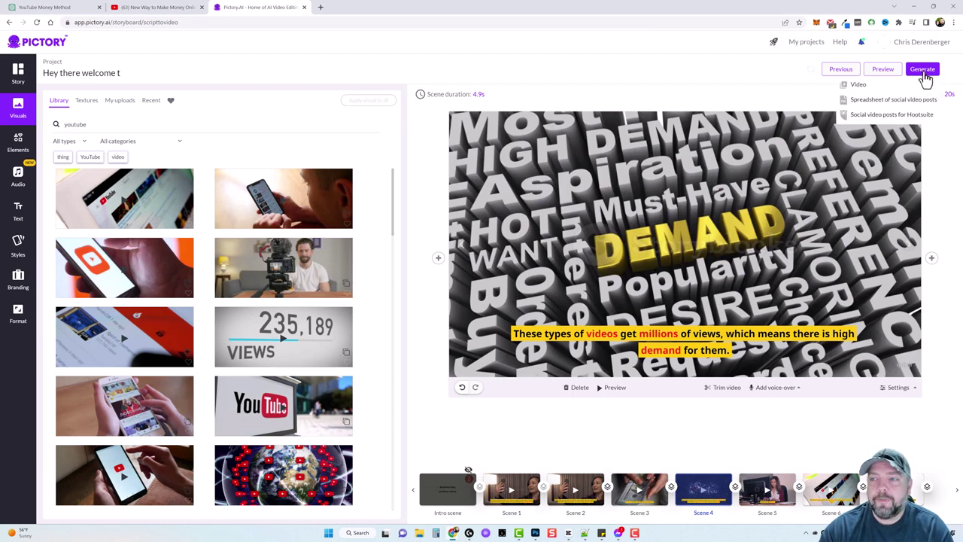
pyautogui.click(858, 85)
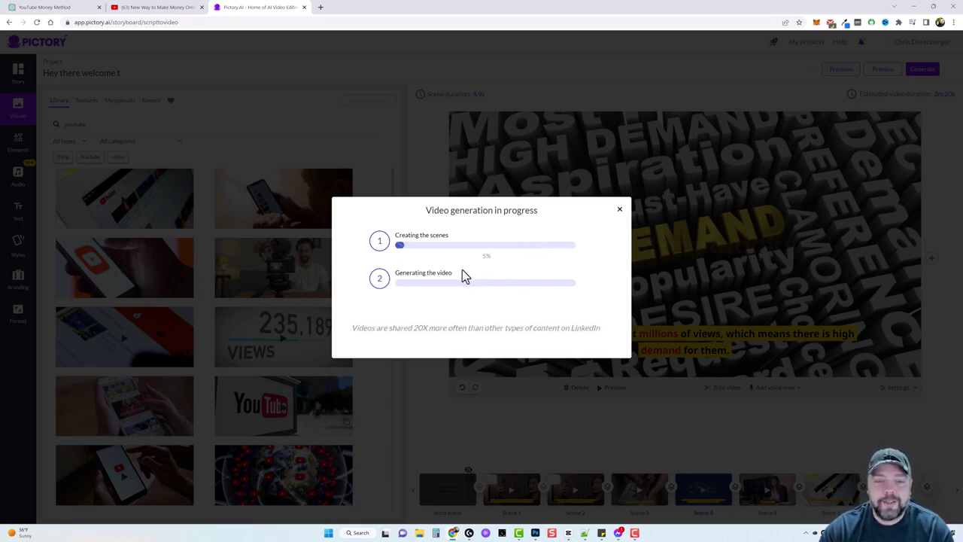
# Review the ChatGPT rewrite prompt and the source YouTube video's transcript, and return to Pictory to check the video generation progress
pyautogui.hotkey('ctrl', '1')
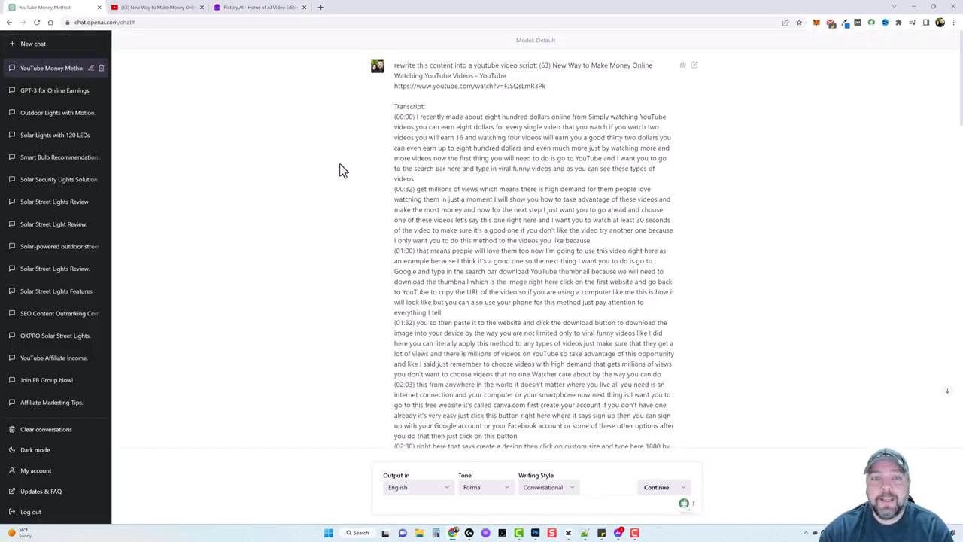
pyautogui.click(149, 9)
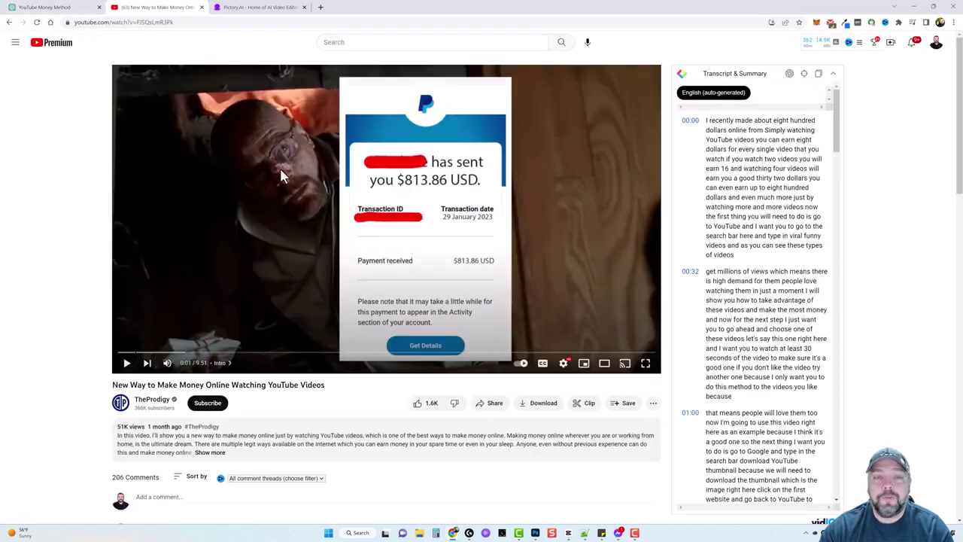
pyautogui.click(818, 75)
pyautogui.click(73, 9)
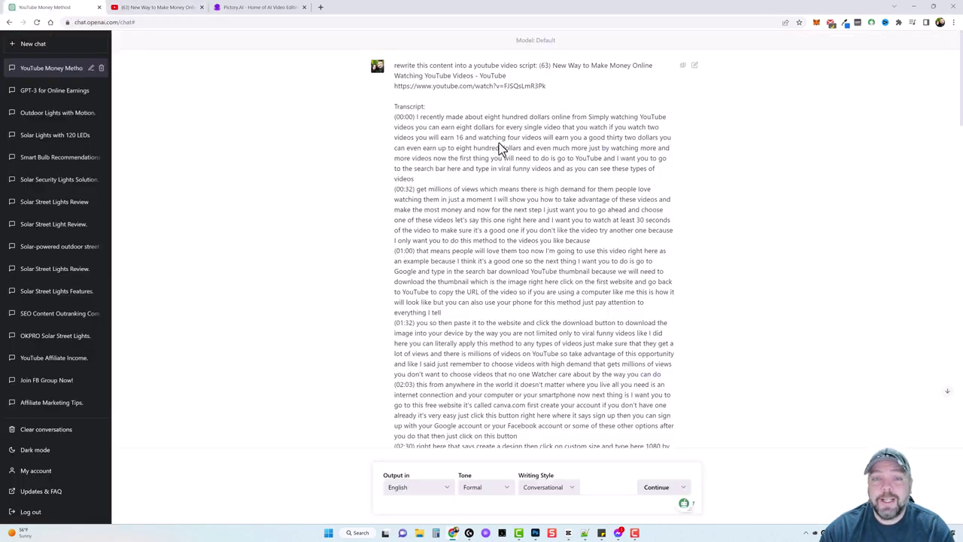
pyautogui.click(230, 8)
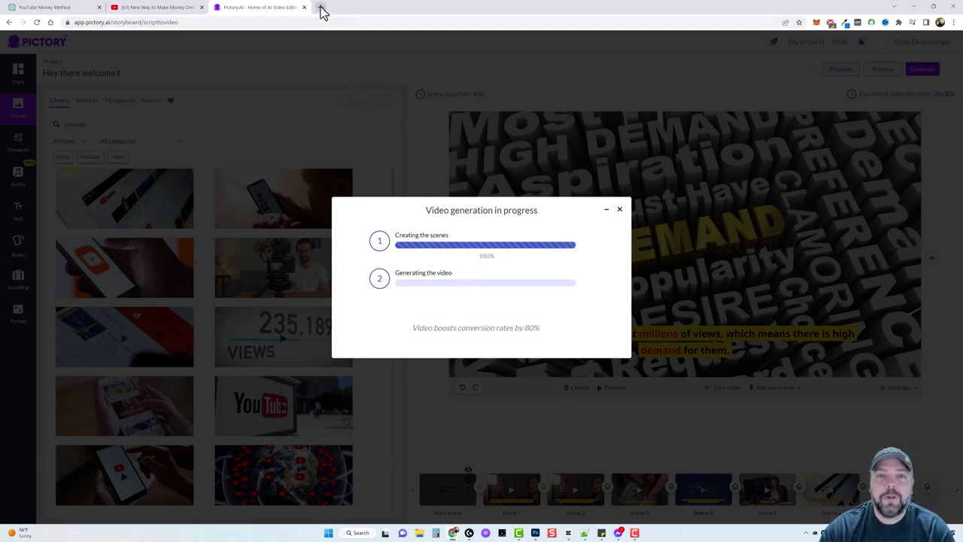
# Open the YT Influencer affiliate center in a new tab and follow its affiliate link request to the affiliate offer page
pyautogui.click(321, 10)
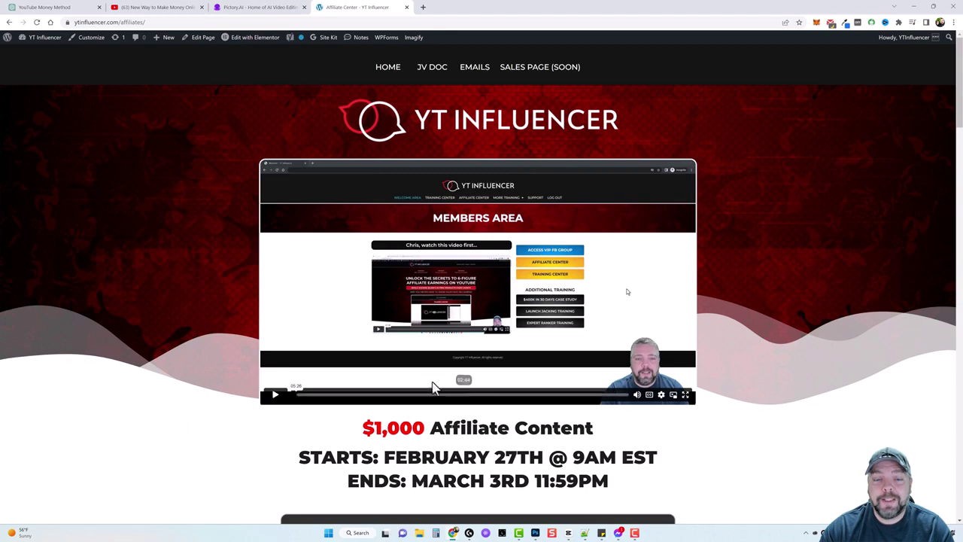
pyautogui.scroll(-3, 218, 378)
pyautogui.scroll(-2, 218, 377)
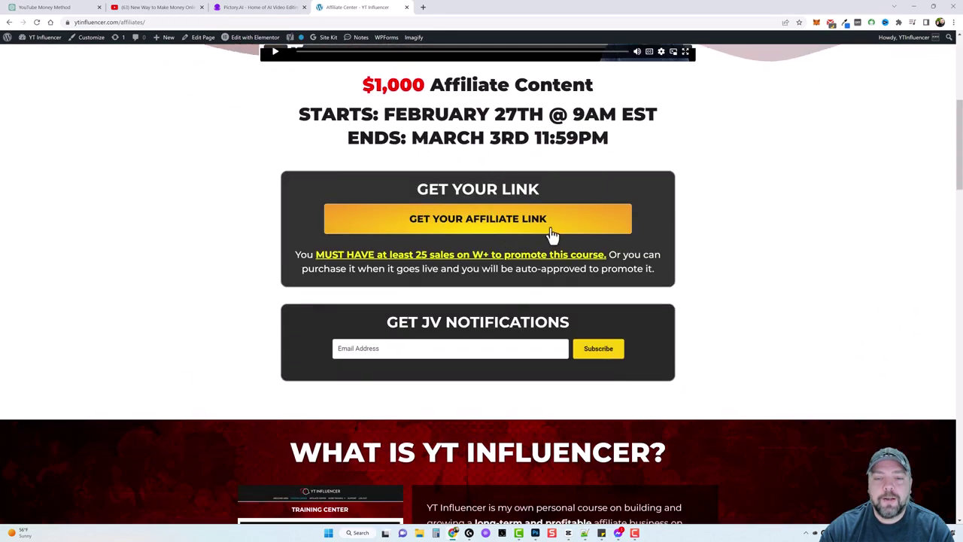
pyautogui.click(454, 223)
pyautogui.click(463, 7)
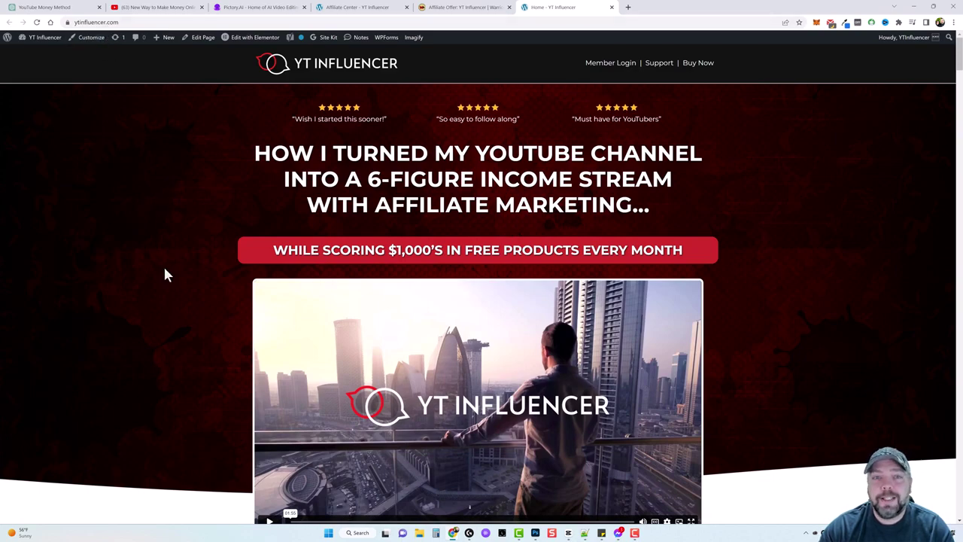
# Examine the pricing offer on the YT Influencer sales page and switch back to the ChatGPT conversation
pyautogui.scroll(-5, 167, 354)
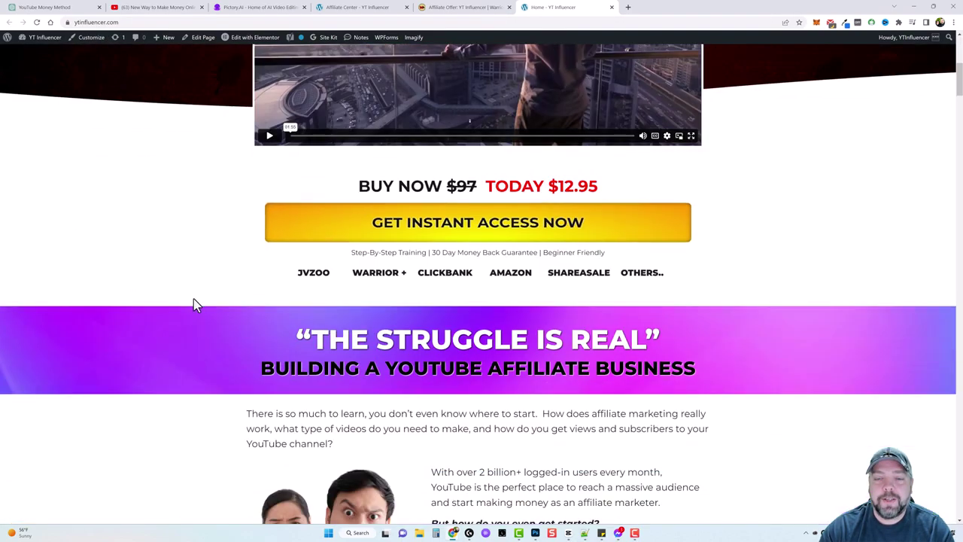
pyautogui.moveTo(360, 188); pyautogui.dragTo(614, 193)
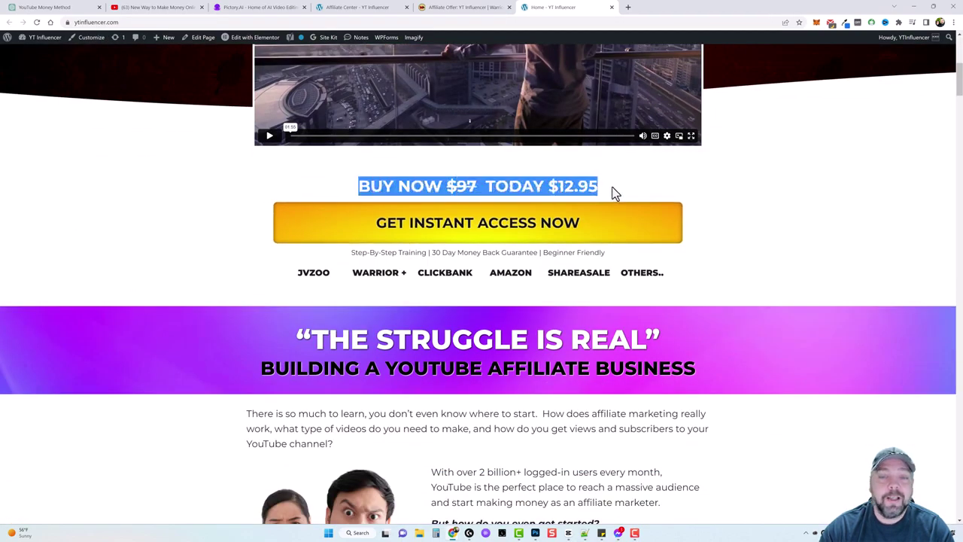
pyautogui.click(561, 187)
pyautogui.moveTo(548, 187); pyautogui.dragTo(593, 187)
pyautogui.click(764, 208)
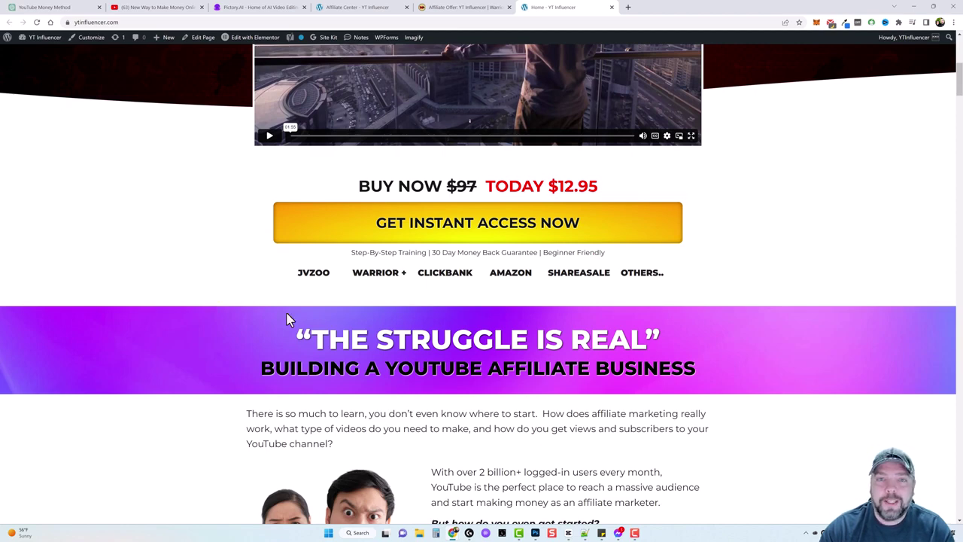
pyautogui.hotkey('ctrl', '1')
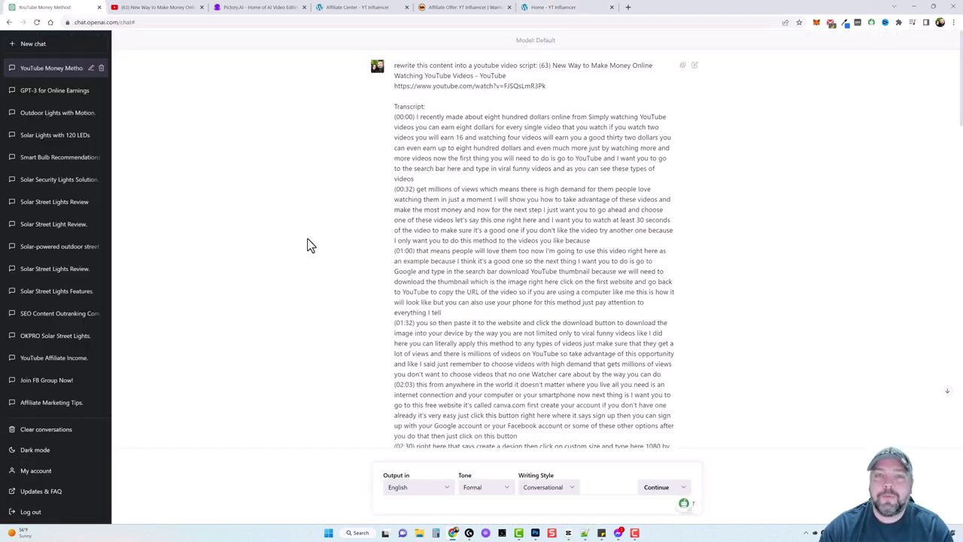